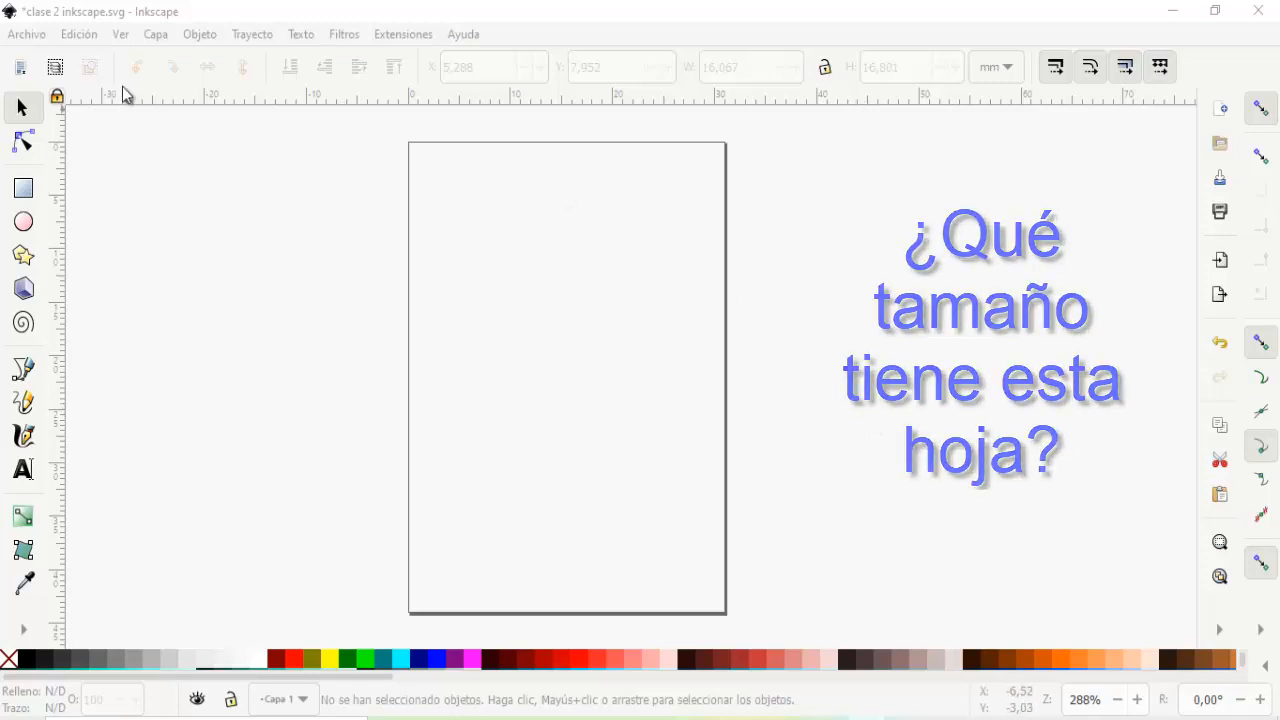
# Step: Open the document properties and review the guides, grids, snap, color, scripting, metadata and license settings
pyautogui.click(30, 43)
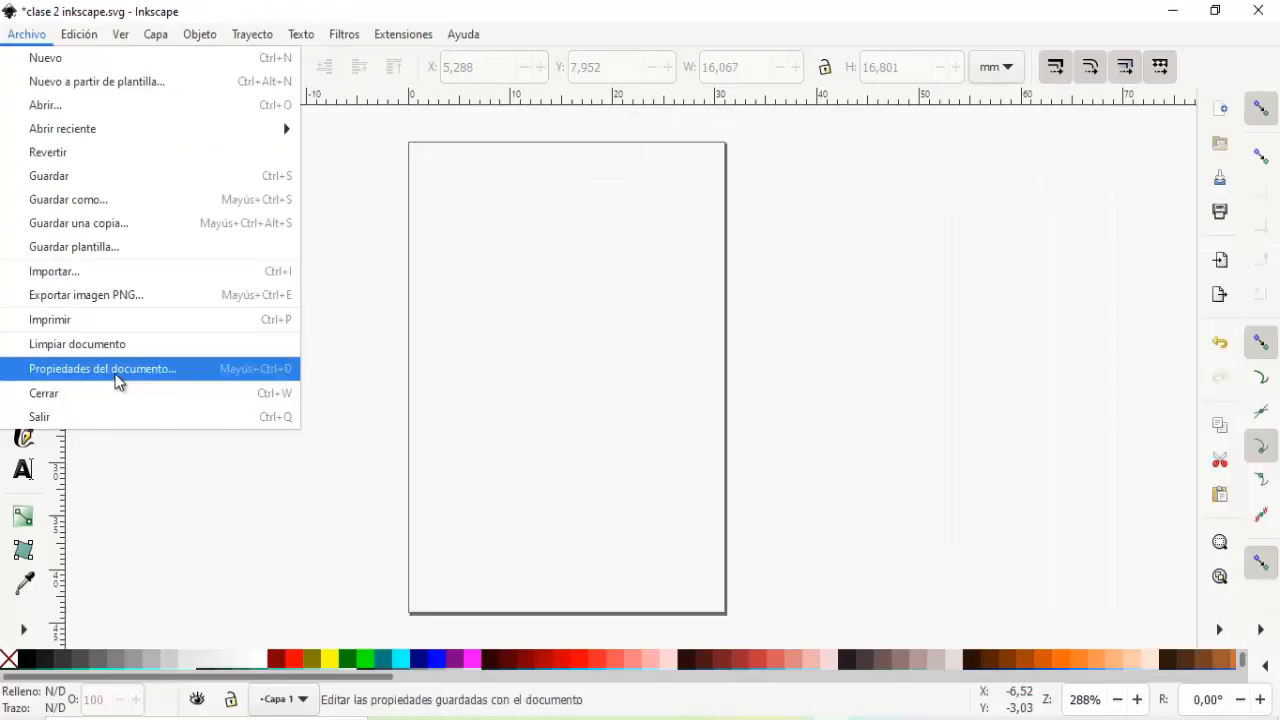
pyautogui.click(116, 380)
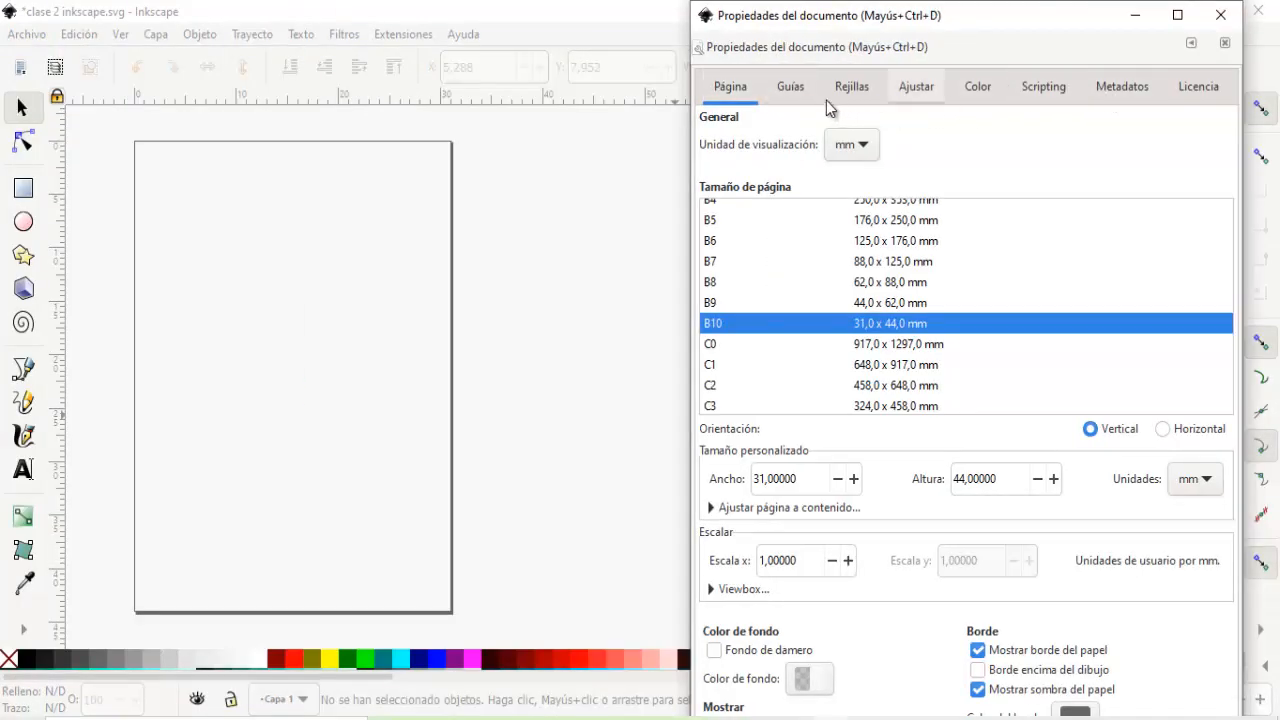
pyautogui.click(790, 88)
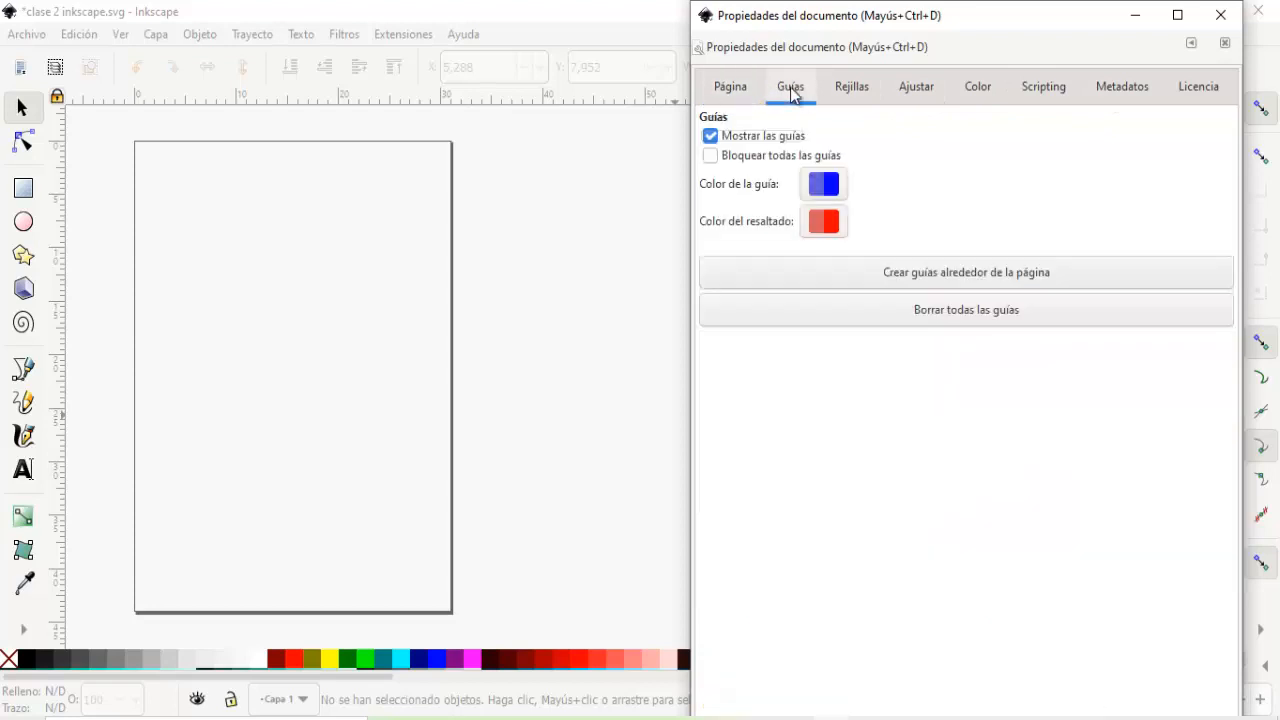
pyautogui.click(851, 90)
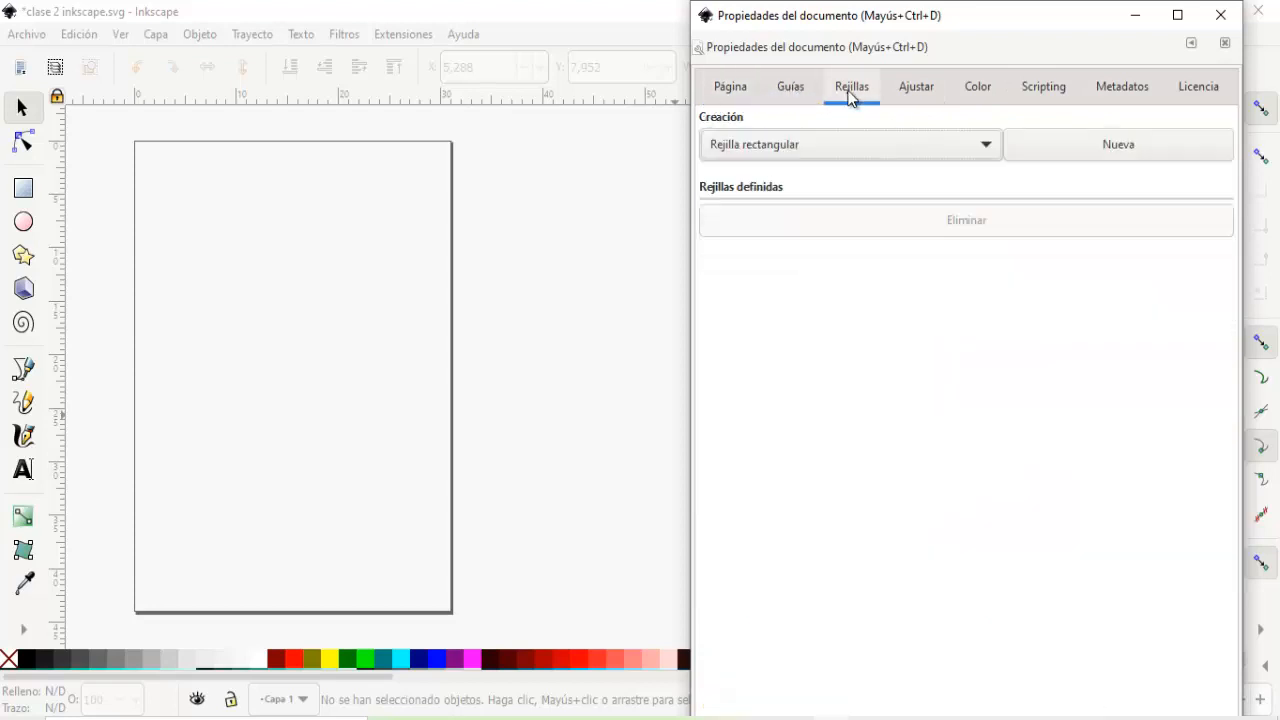
pyautogui.click(915, 89)
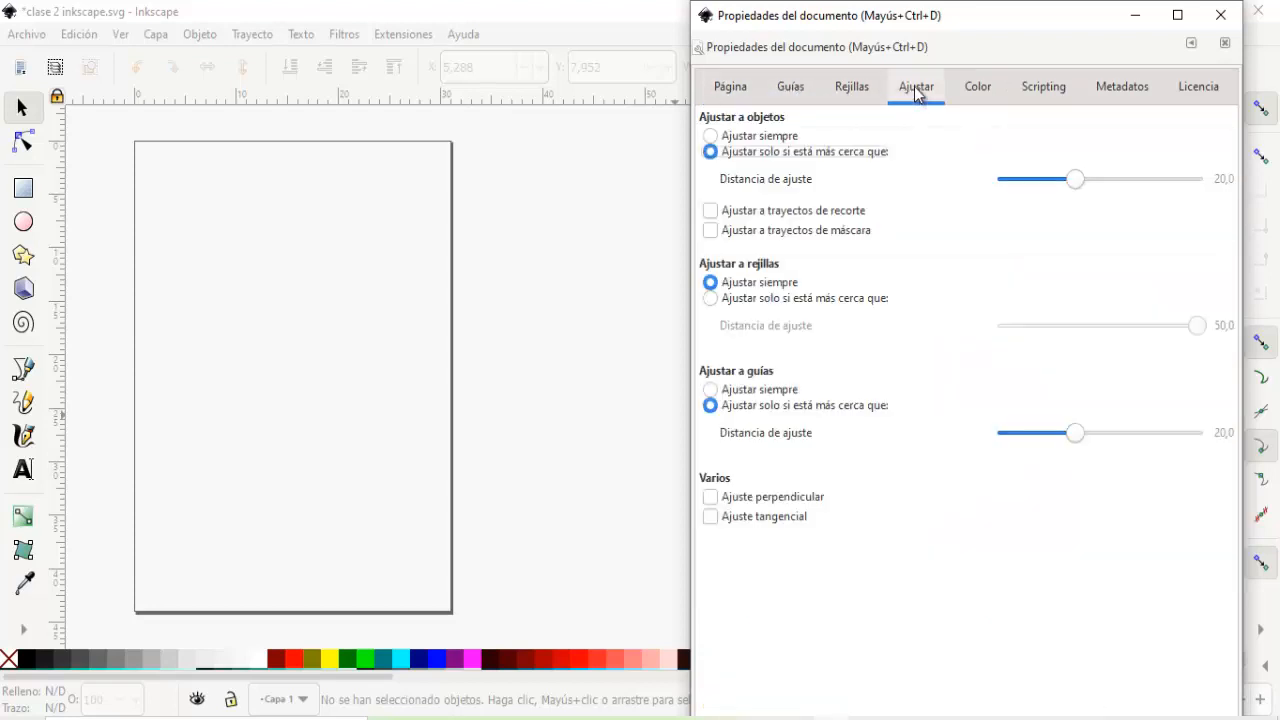
pyautogui.click(982, 90)
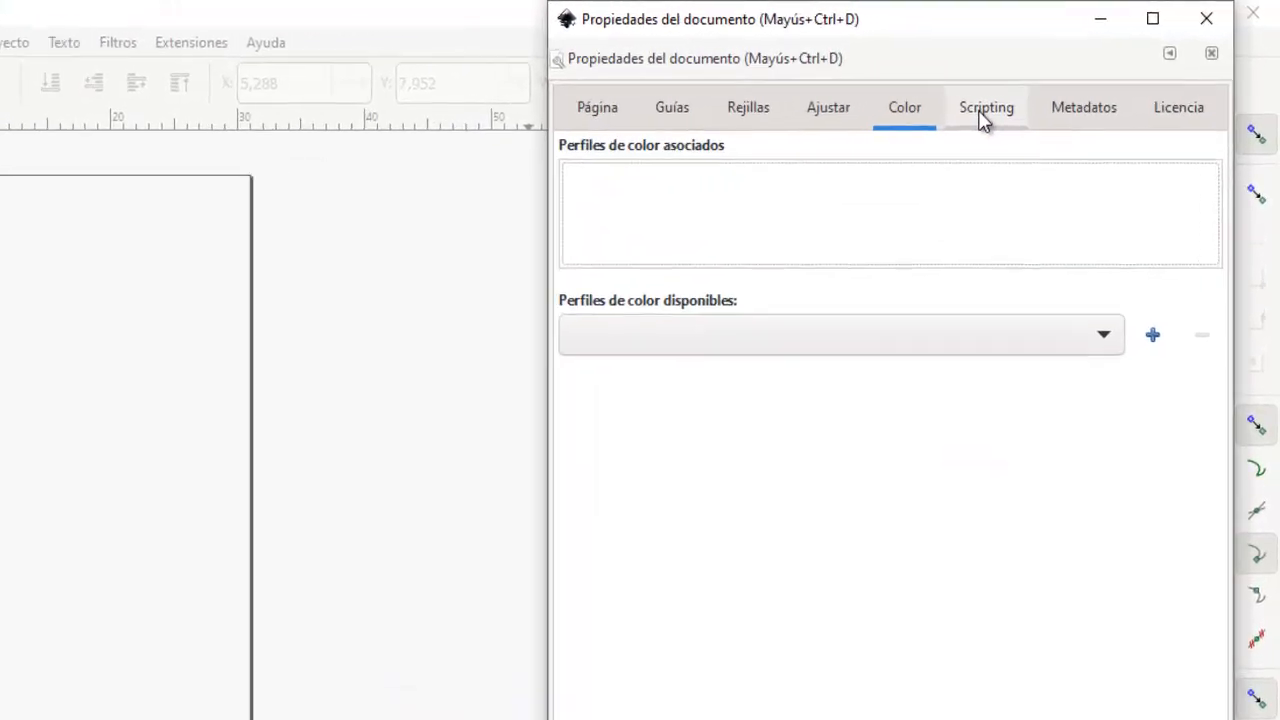
pyautogui.click(1053, 88)
pyautogui.click(1066, 116)
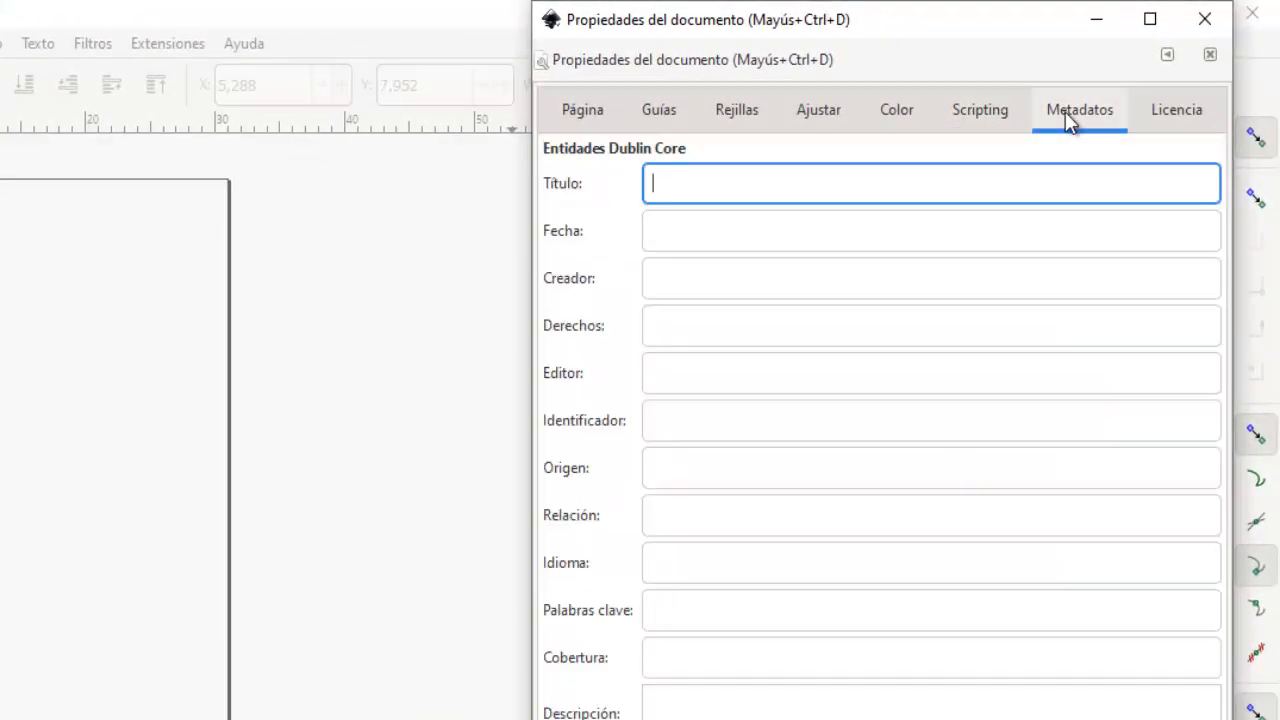
pyautogui.click(1149, 108)
# Step: Set the document's display unit to mm in the page settings
pyautogui.click(591, 113)
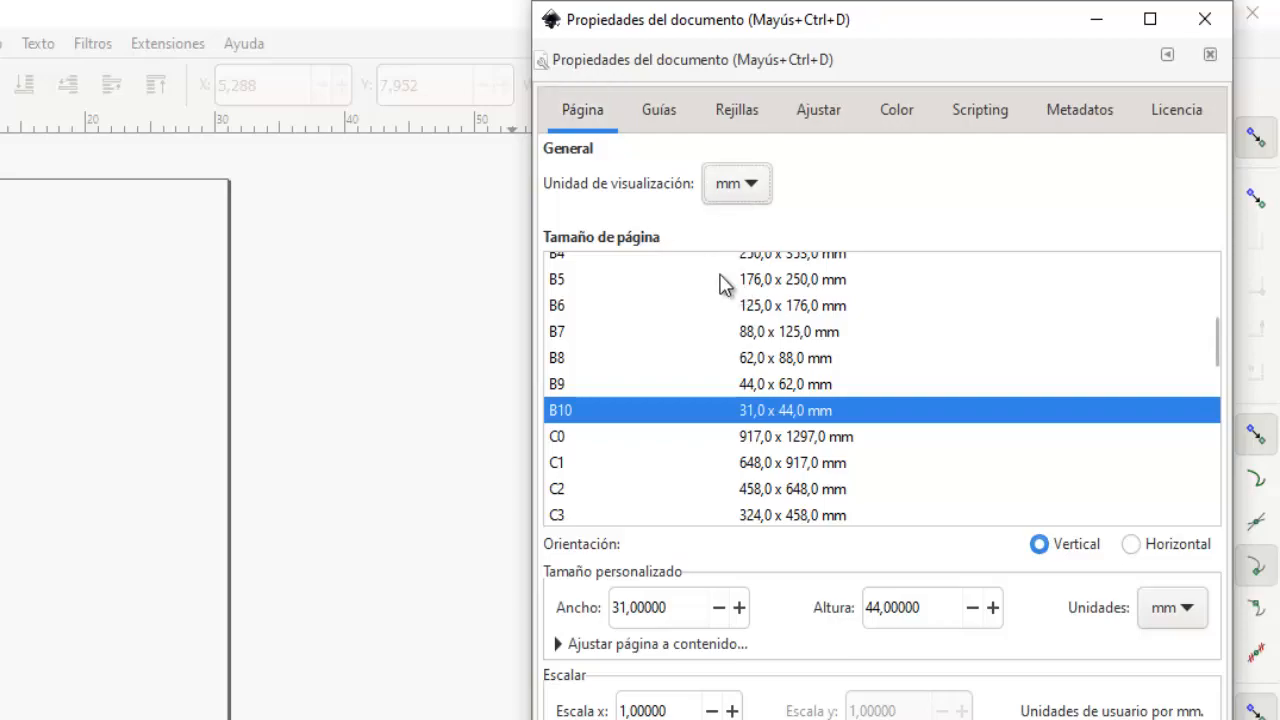
pyautogui.scroll(6, 724, 284)
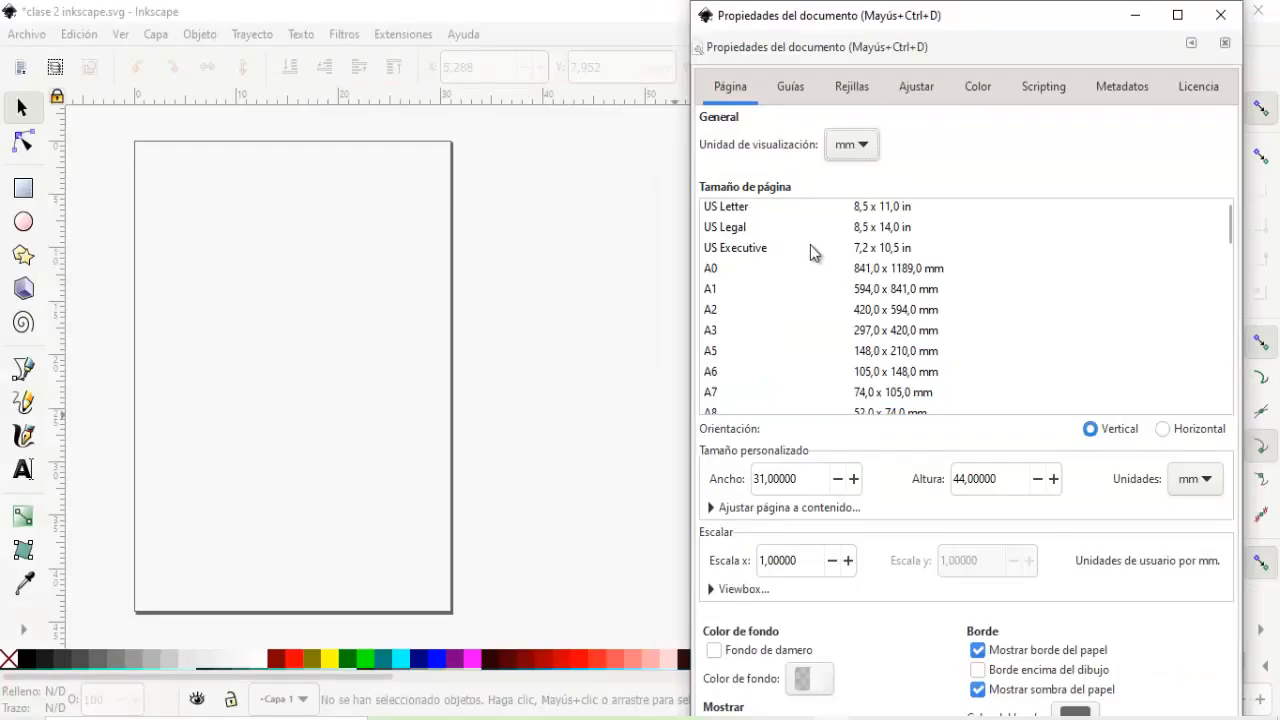
pyautogui.scroll(1, 811, 251)
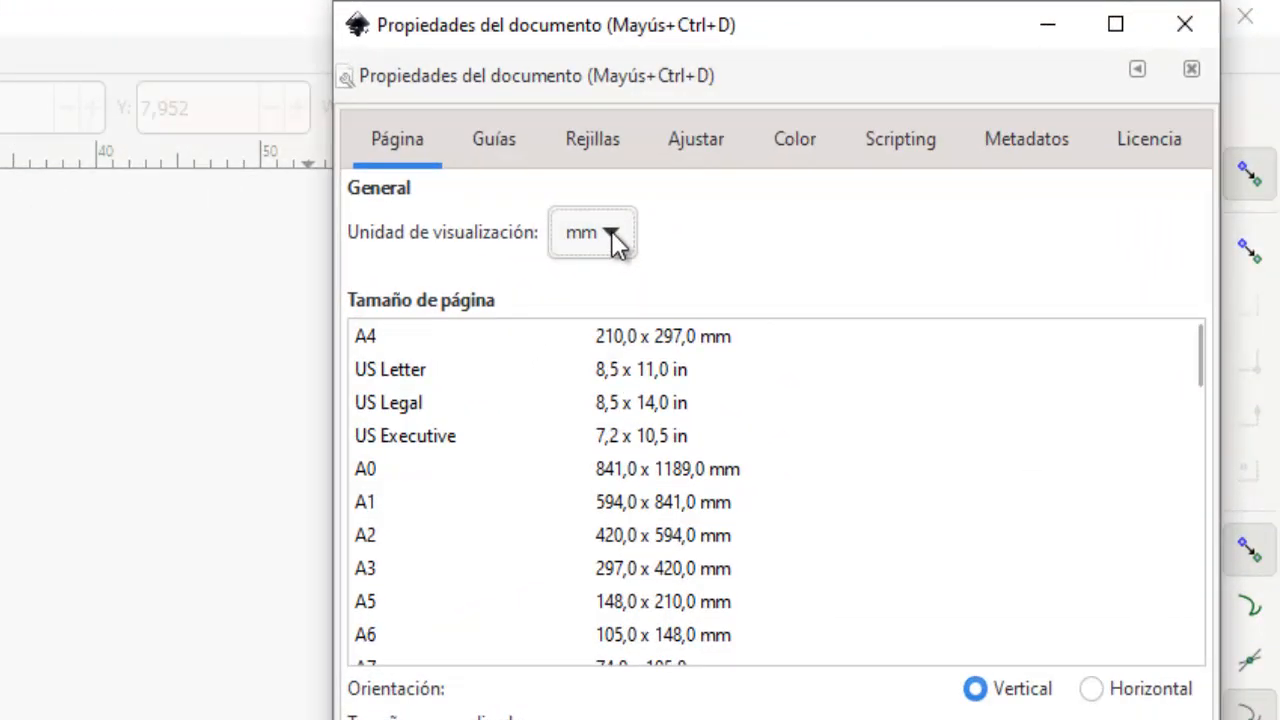
pyautogui.click(611, 232)
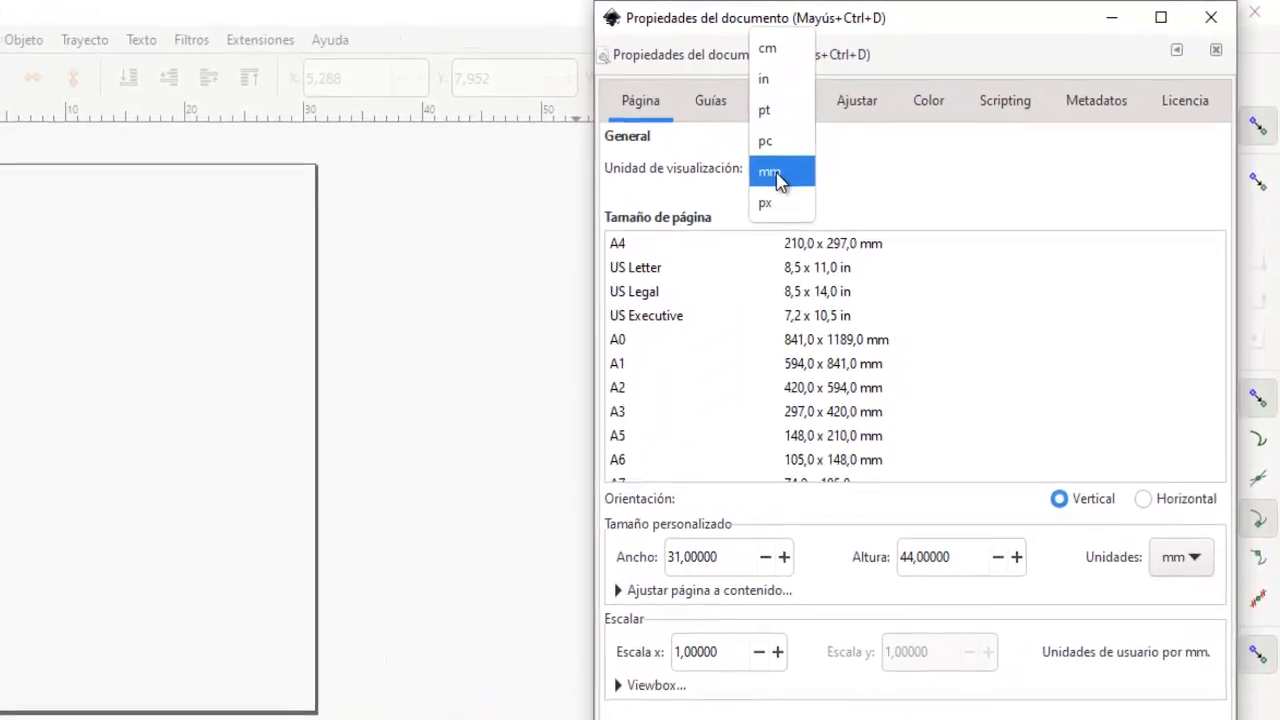
pyautogui.click(750, 182)
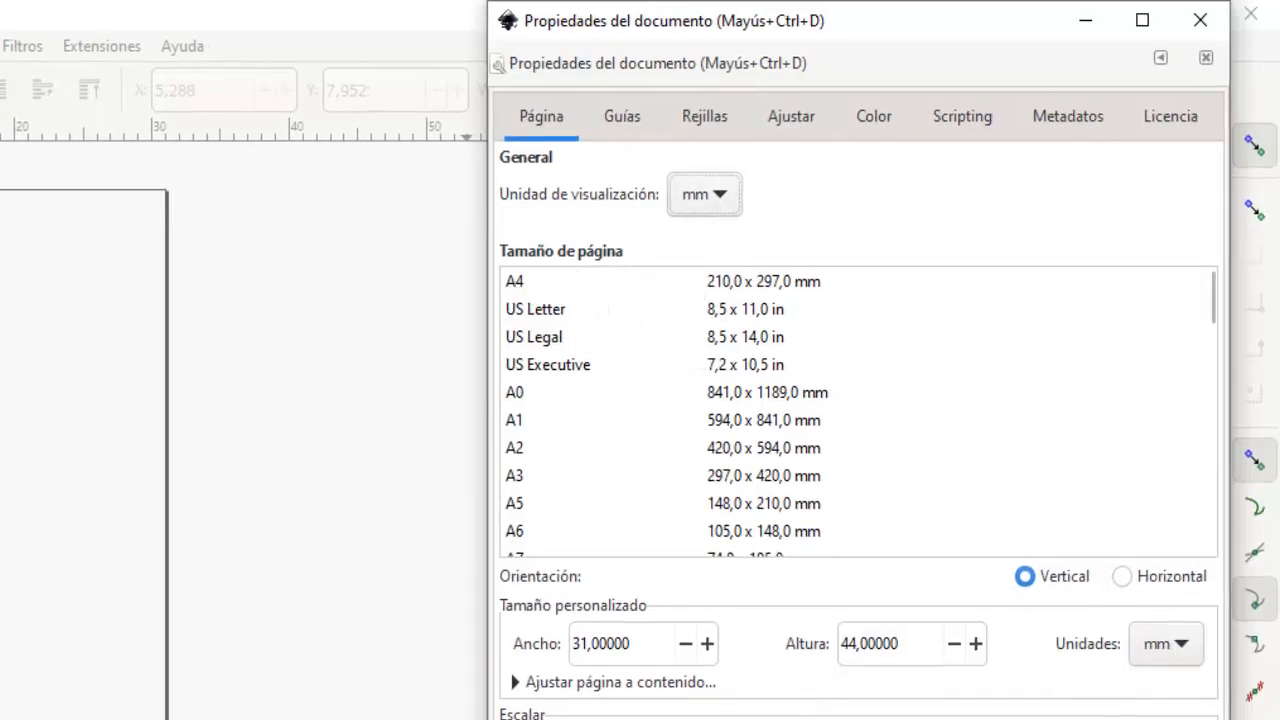
# Step: Set the page size to A4 in vertical orientation, with mm as the unit of the custom size
pyautogui.moveTo(1213, 294)
pyautogui.mouseDown()
pyautogui.moveTo(1202, 466)
pyautogui.moveTo(1220, 544)
pyautogui.moveTo(1211, 289)
pyautogui.mouseUp()
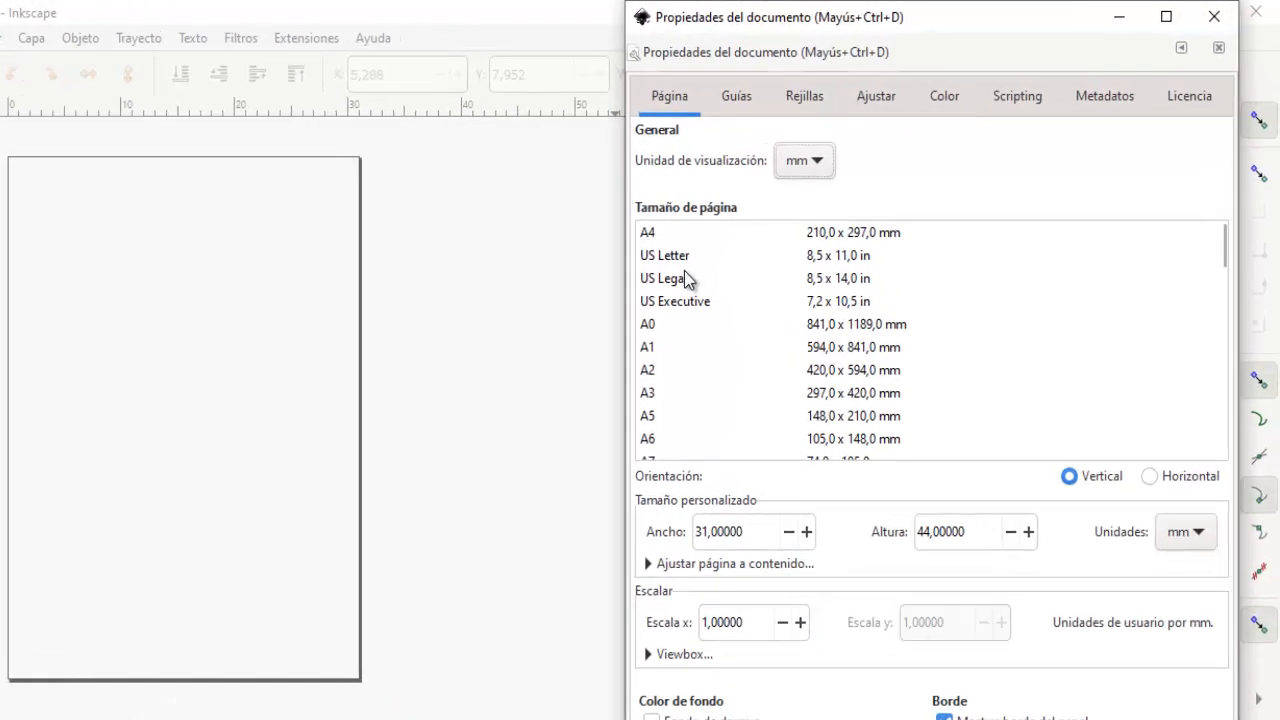
pyautogui.moveTo(1210, 307)
pyautogui.mouseDown()
pyautogui.moveTo(1211, 517)
pyautogui.moveTo(1213, 333)
pyautogui.moveTo(1200, 294)
pyautogui.mouseUp()
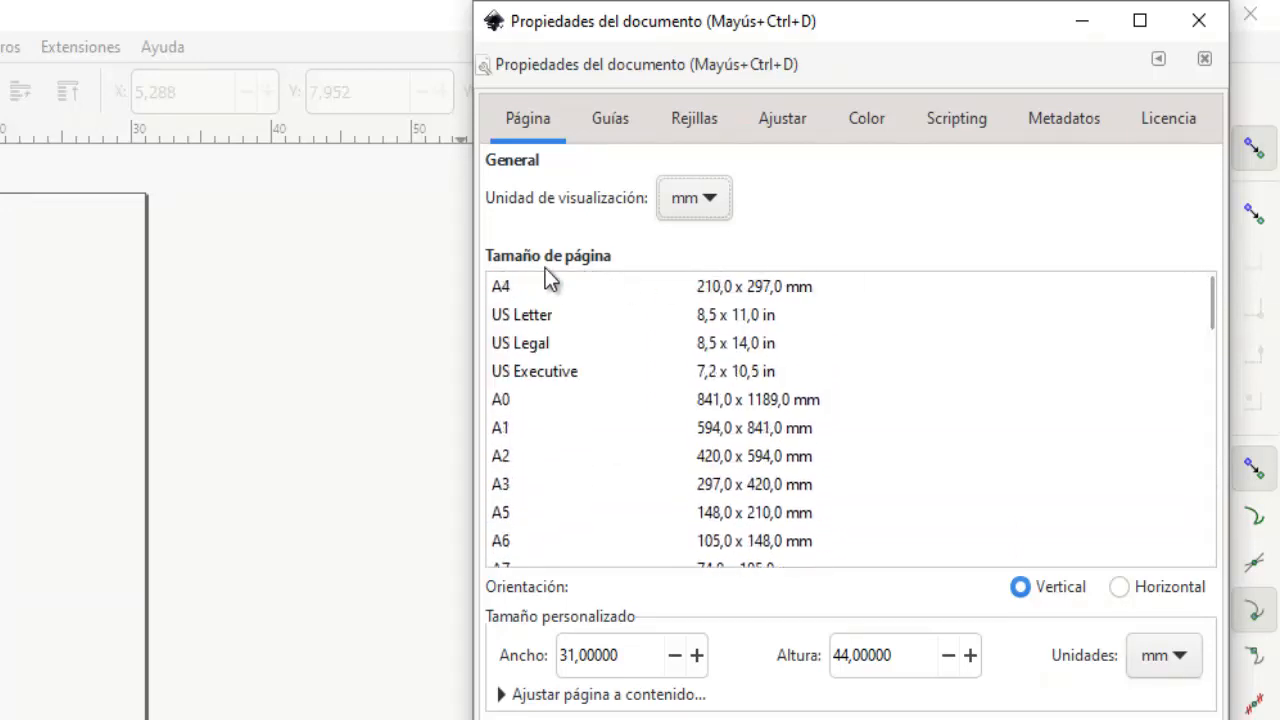
pyautogui.click(507, 292)
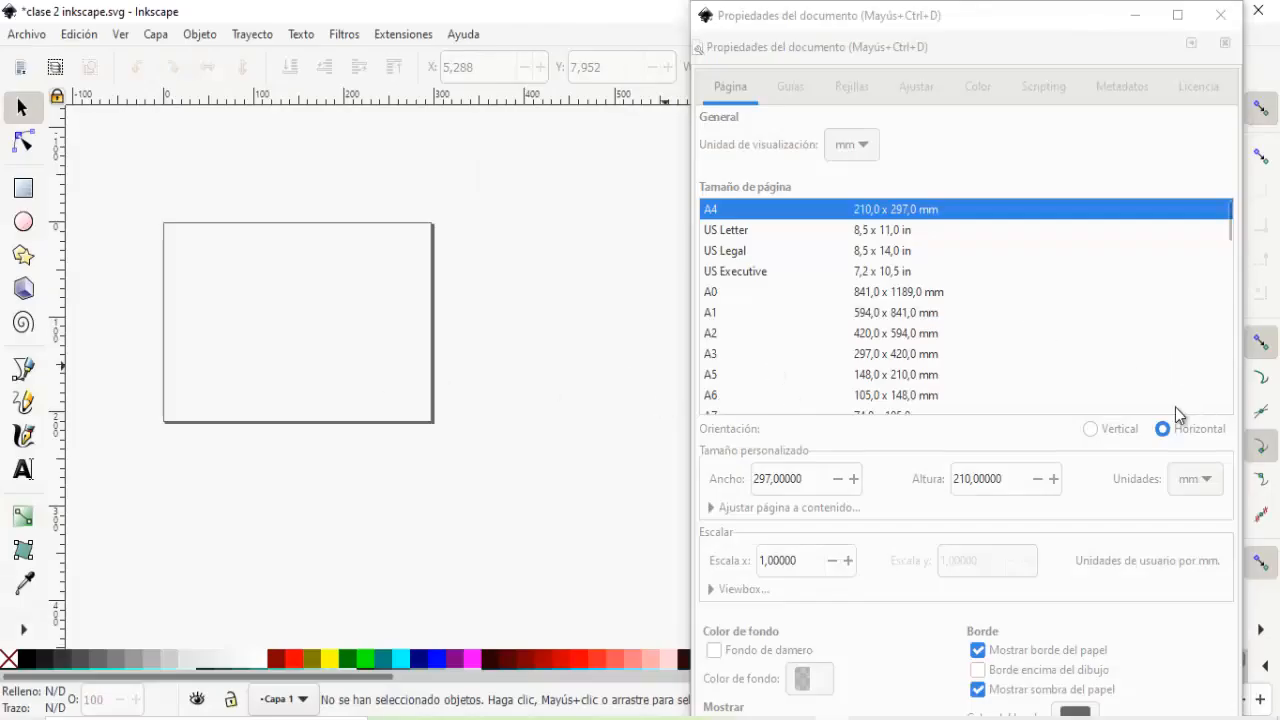
pyautogui.click(1091, 430)
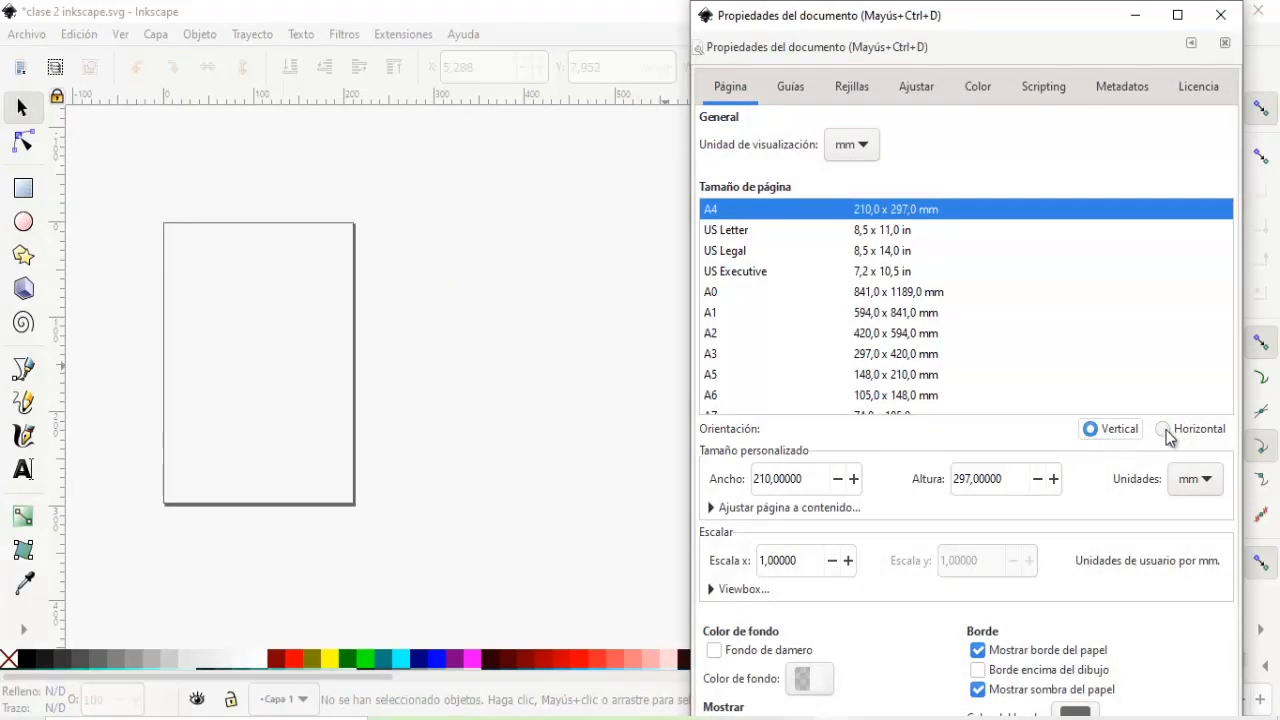
pyautogui.click(1165, 431)
pyautogui.click(1092, 431)
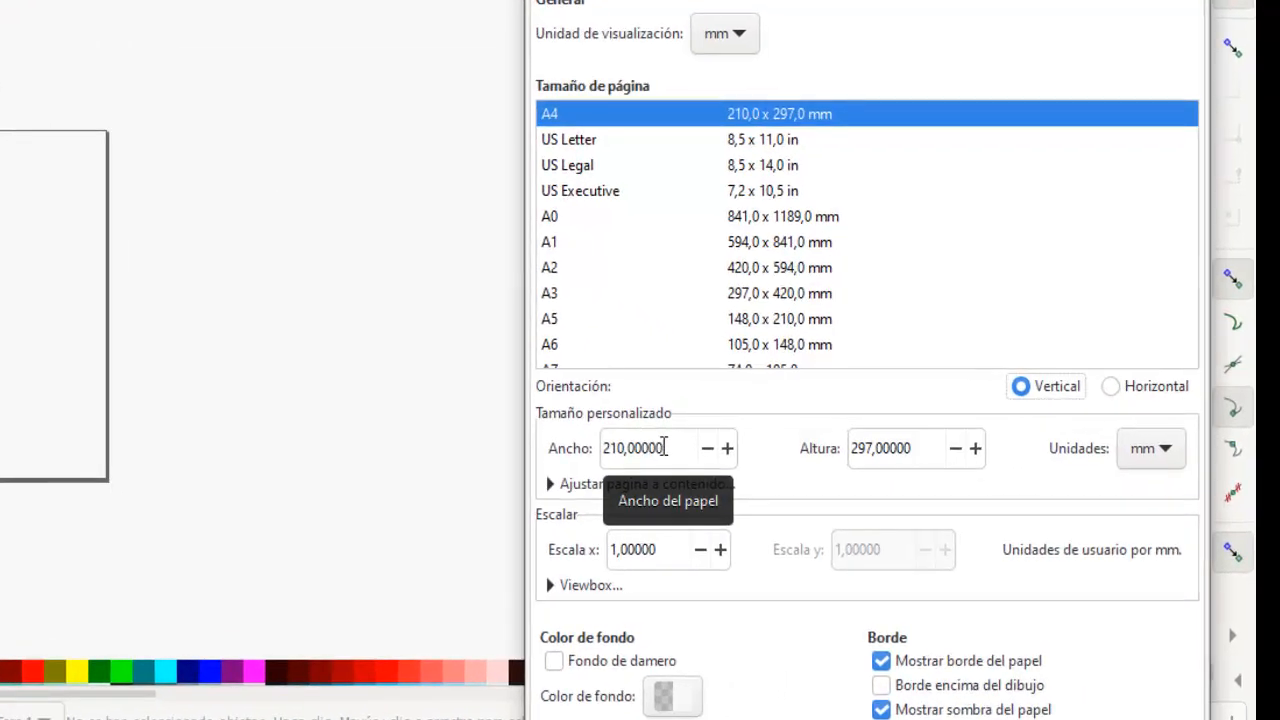
pyautogui.click(1167, 455)
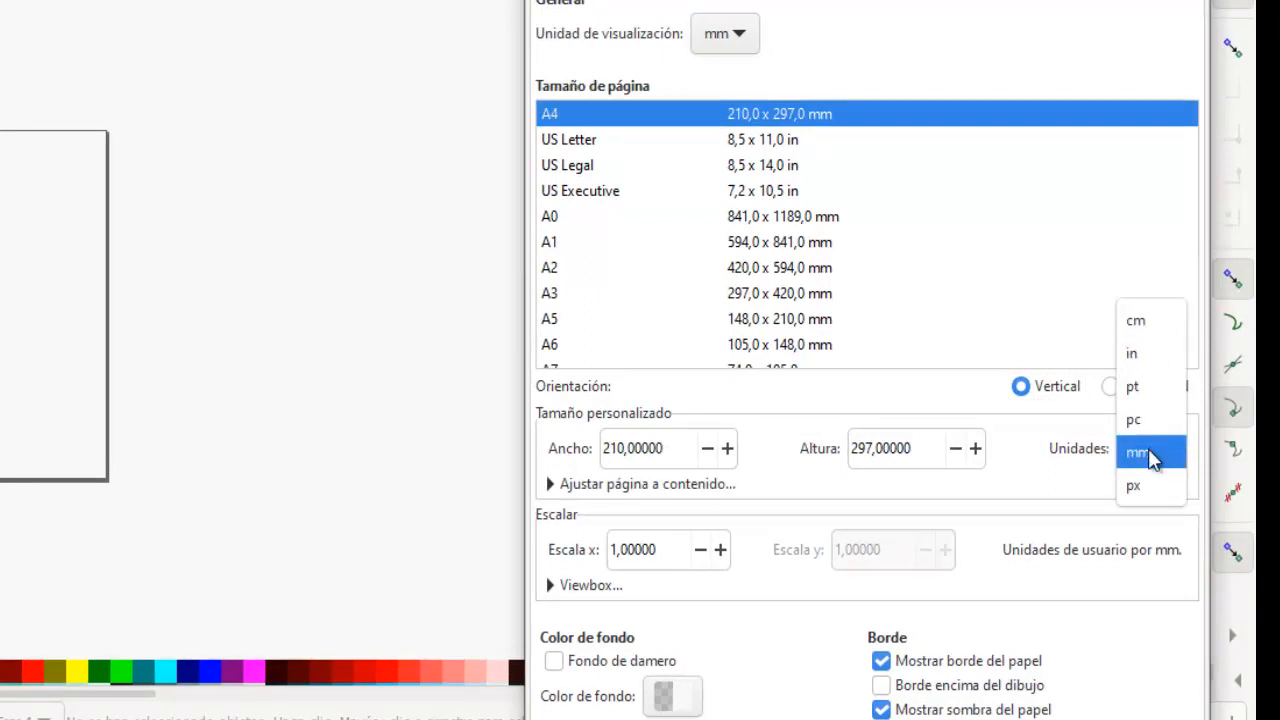
pyautogui.click(1150, 451)
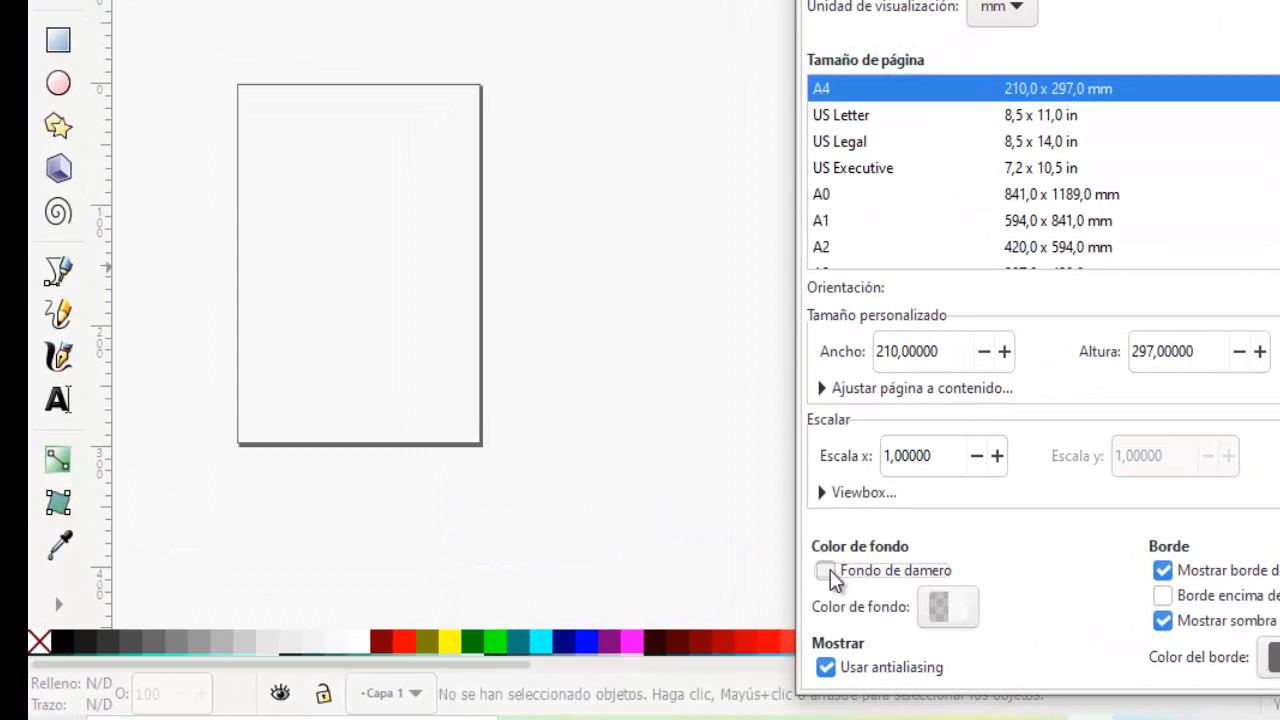
# Step: Try the checkerboard background and the antialiasing option, restoring both, and view the page border color settings
pyautogui.click(627, 605)
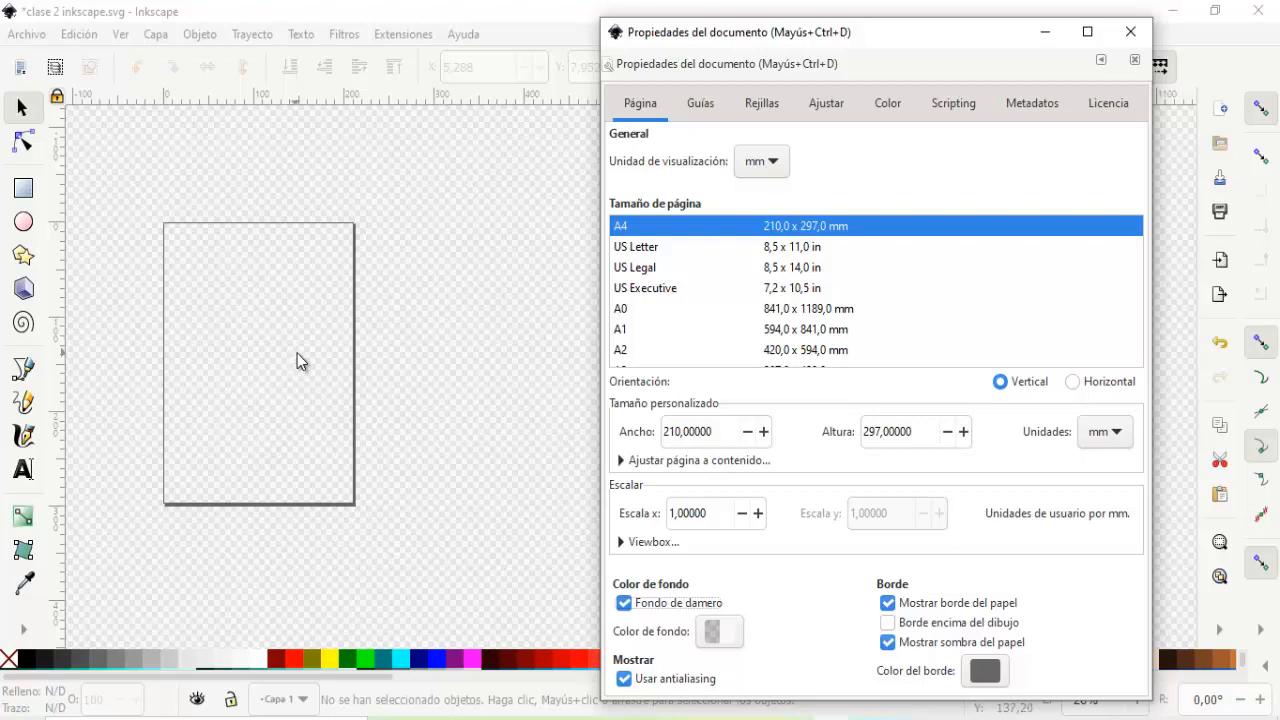
pyautogui.click(625, 606)
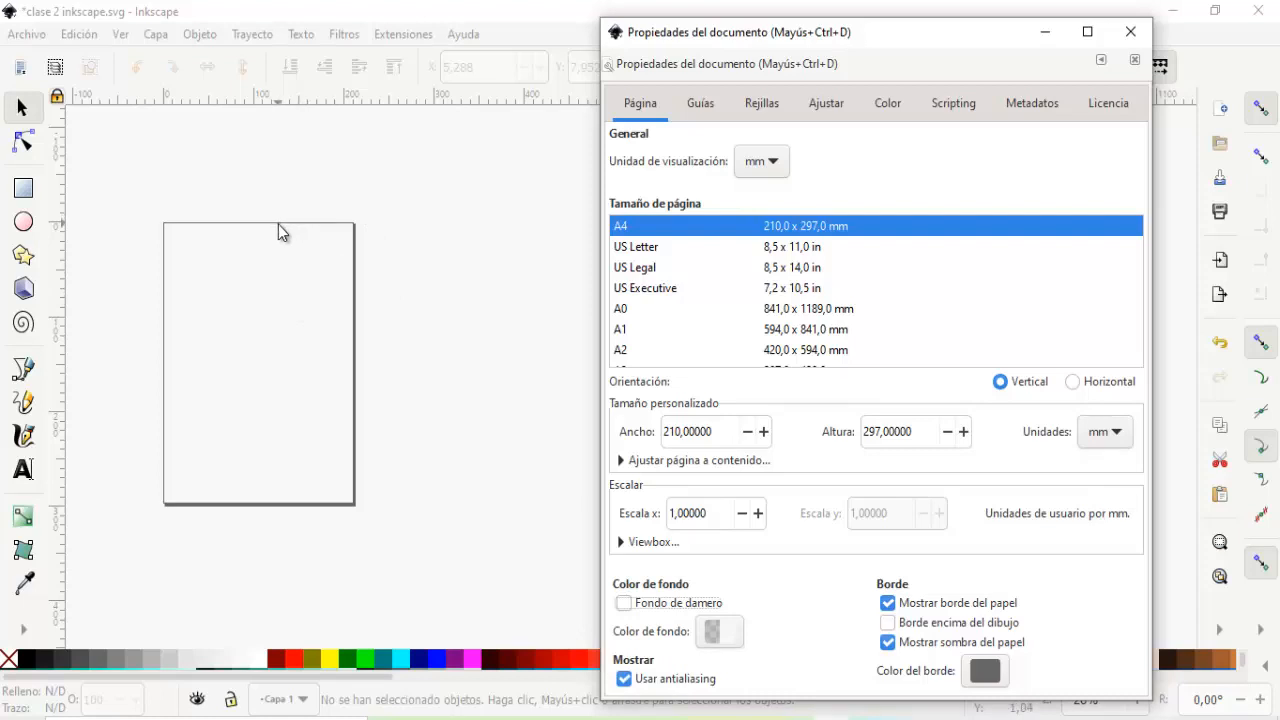
pyautogui.click(624, 679)
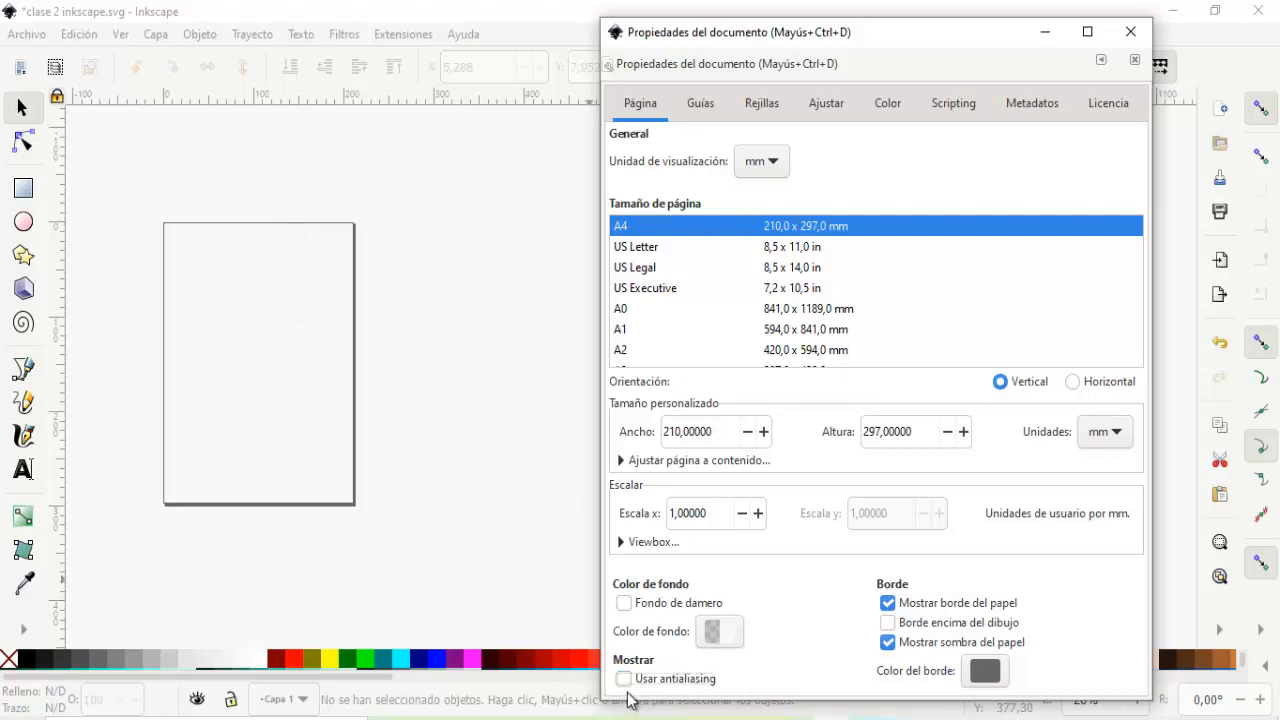
pyautogui.click(627, 684)
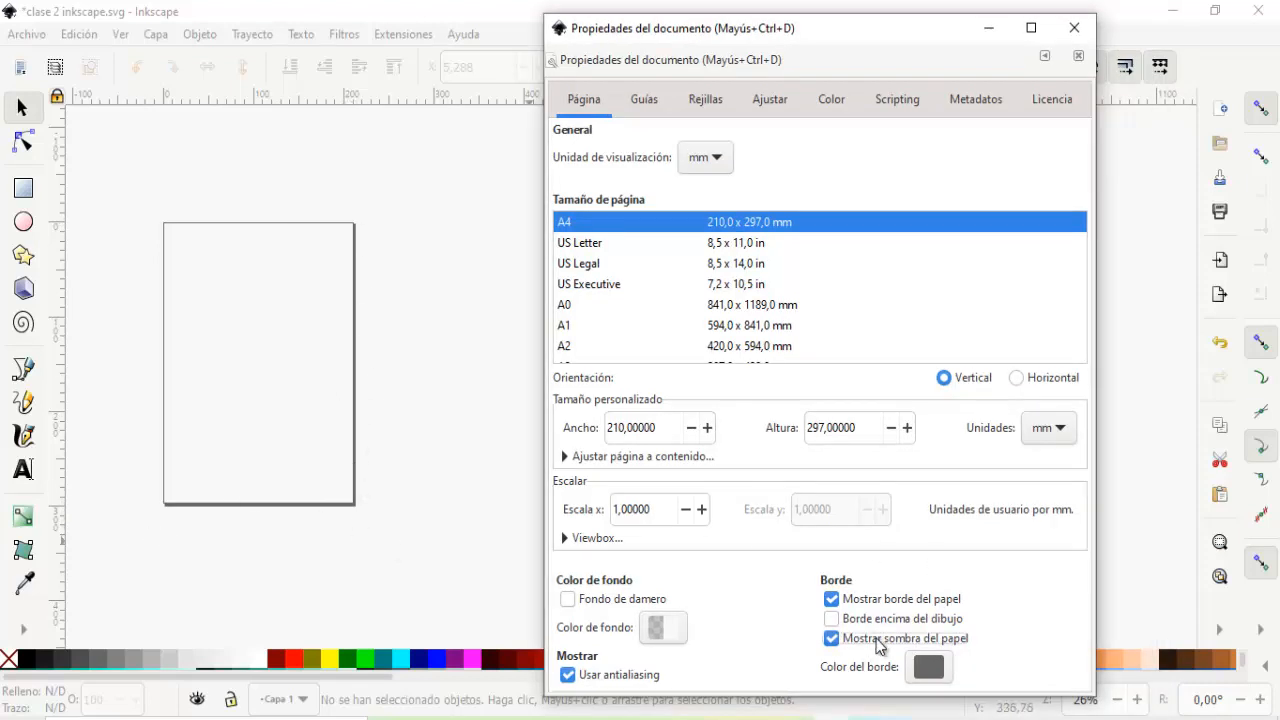
pyautogui.click(926, 670)
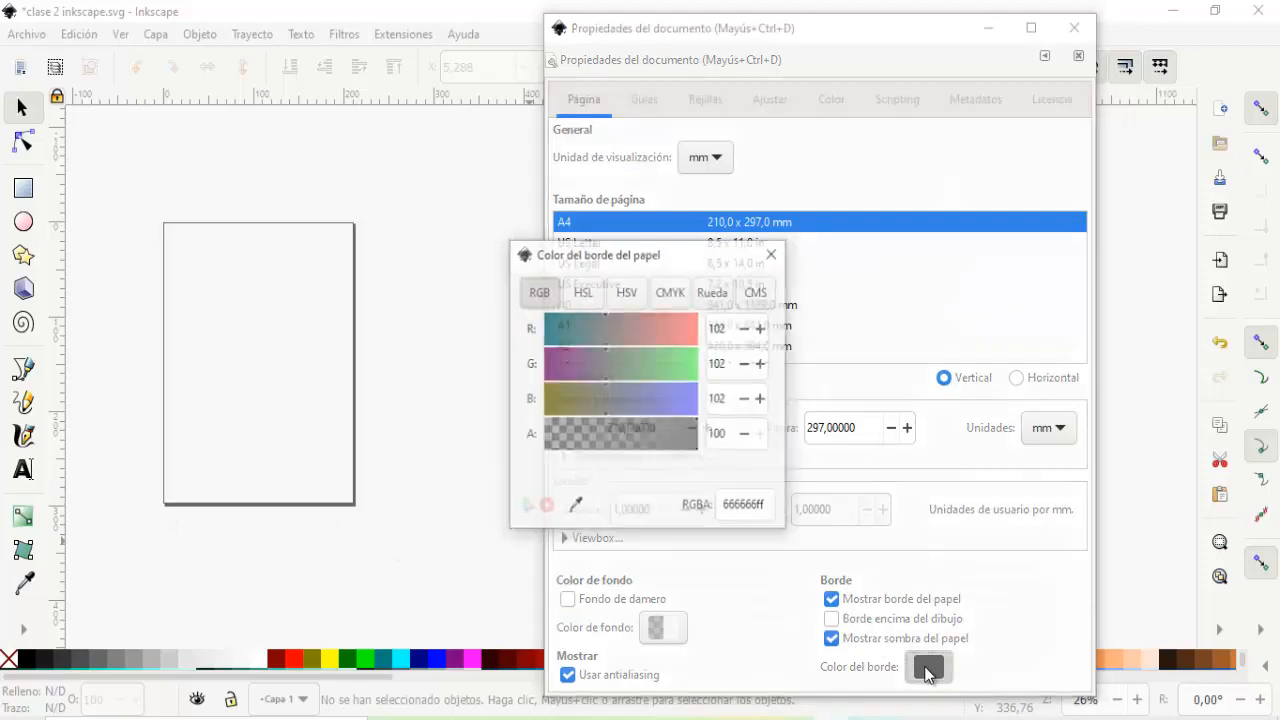
pyautogui.click(772, 253)
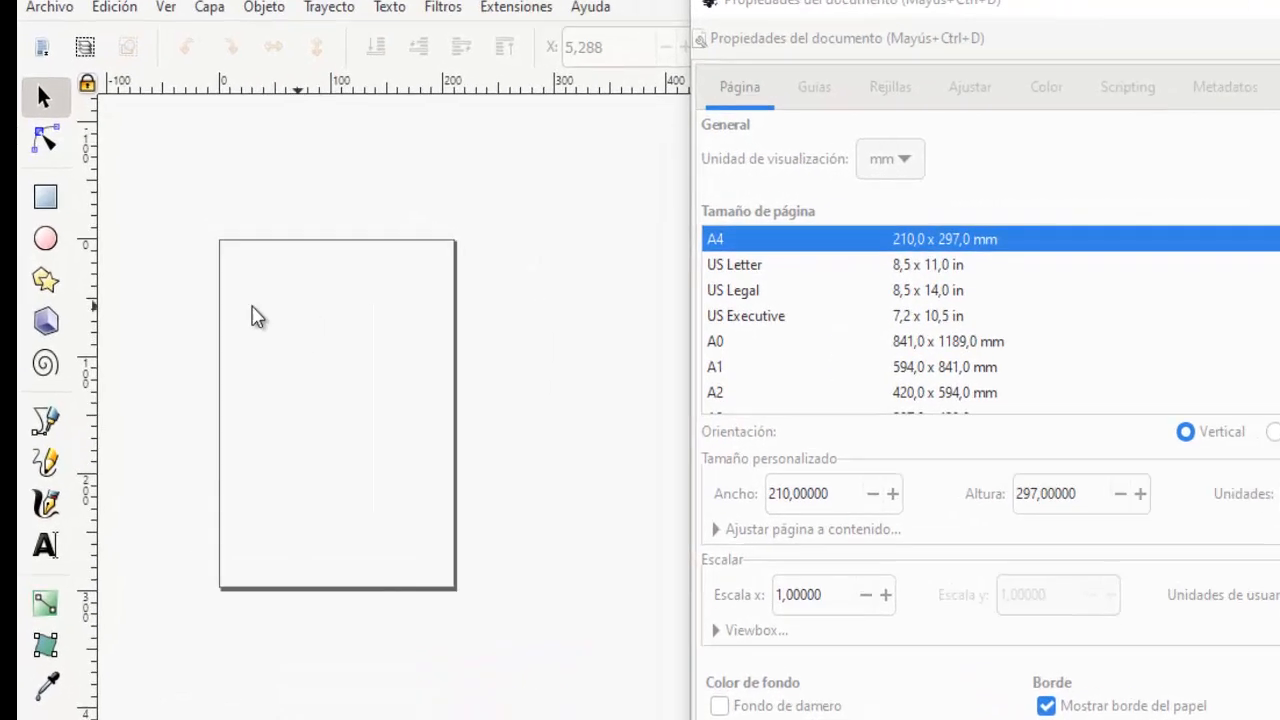
# Step: Draw a near-circular ellipse with radii of about 50 and 48 mm in the upper-left part of the page
pyautogui.click(58, 248)
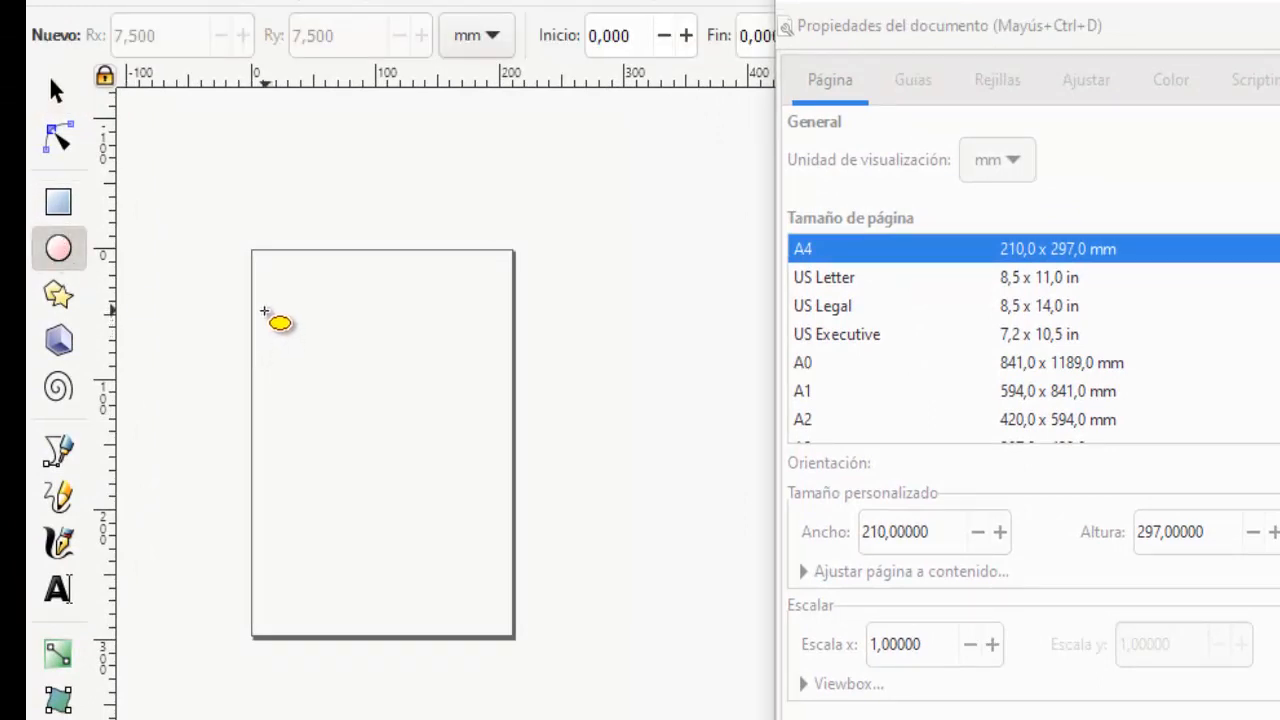
pyautogui.moveTo(291, 358); pyautogui.dragTo(391, 449)
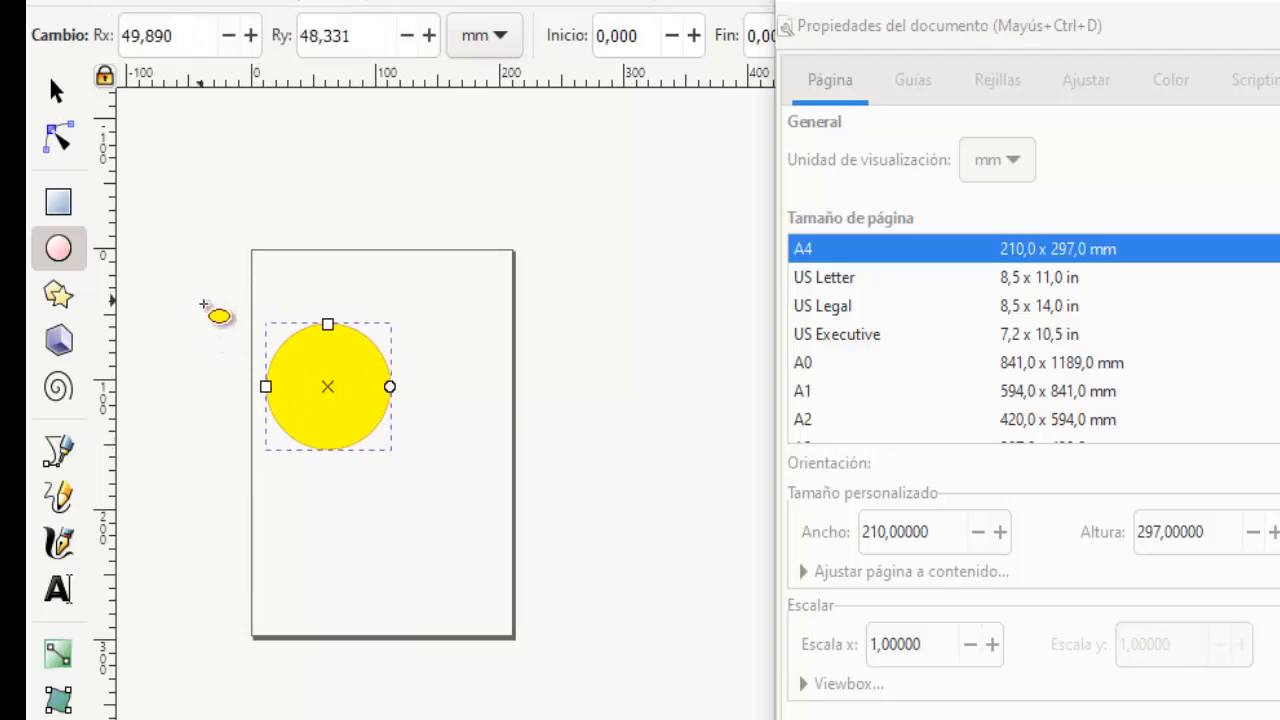
pyautogui.press('Escape')
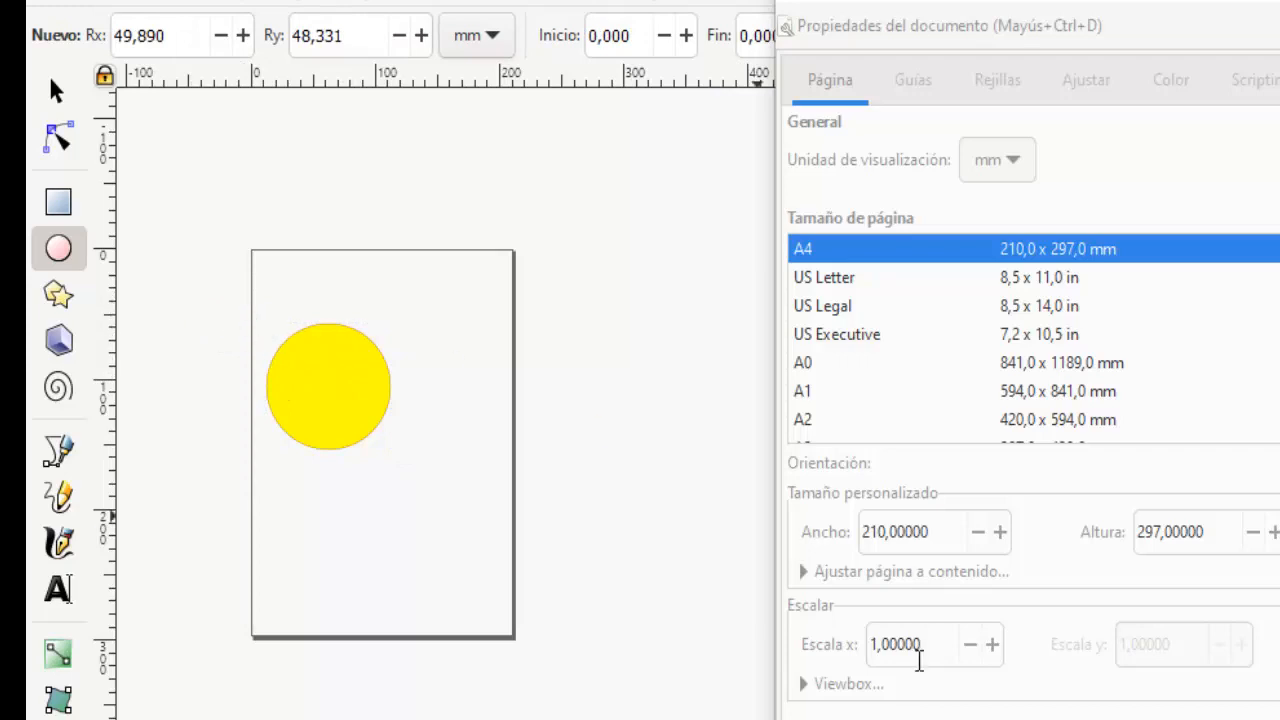
# Step: Move the yellow circle across the page's left edge and show the page border on top of the drawing
pyautogui.click(1122, 647)
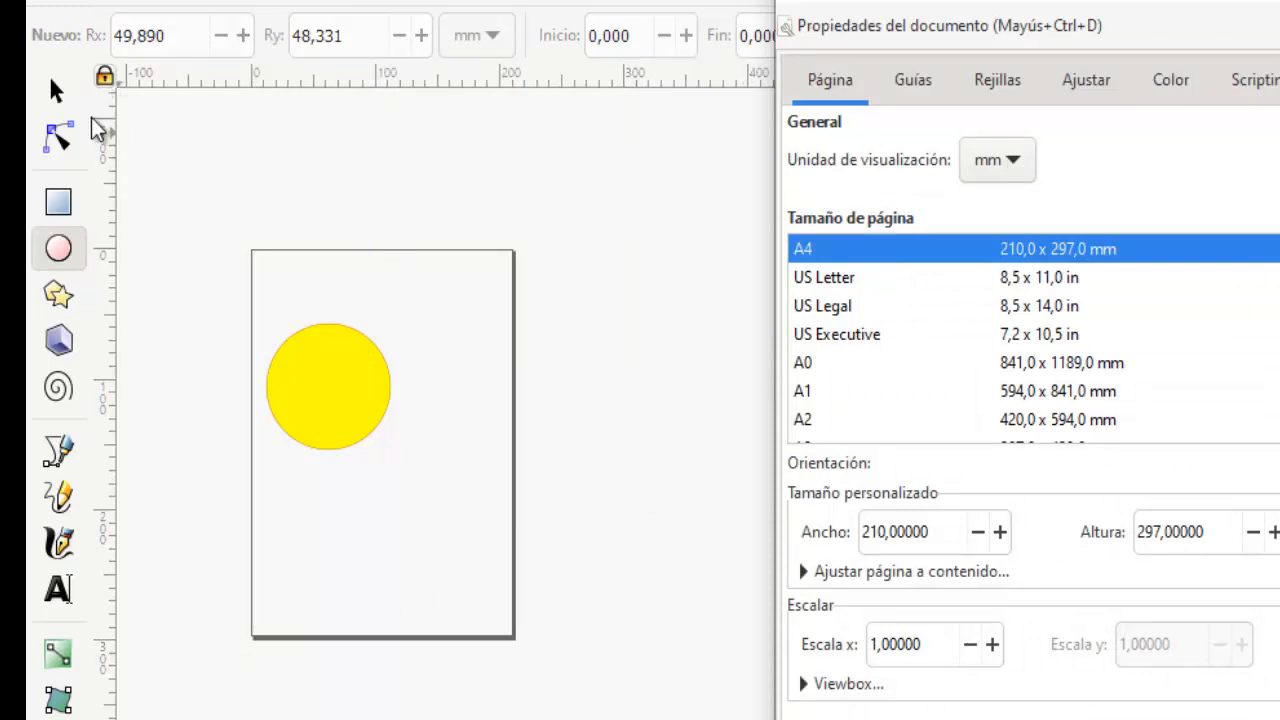
pyautogui.click(60, 97)
pyautogui.moveTo(329, 357); pyautogui.dragTo(257, 333)
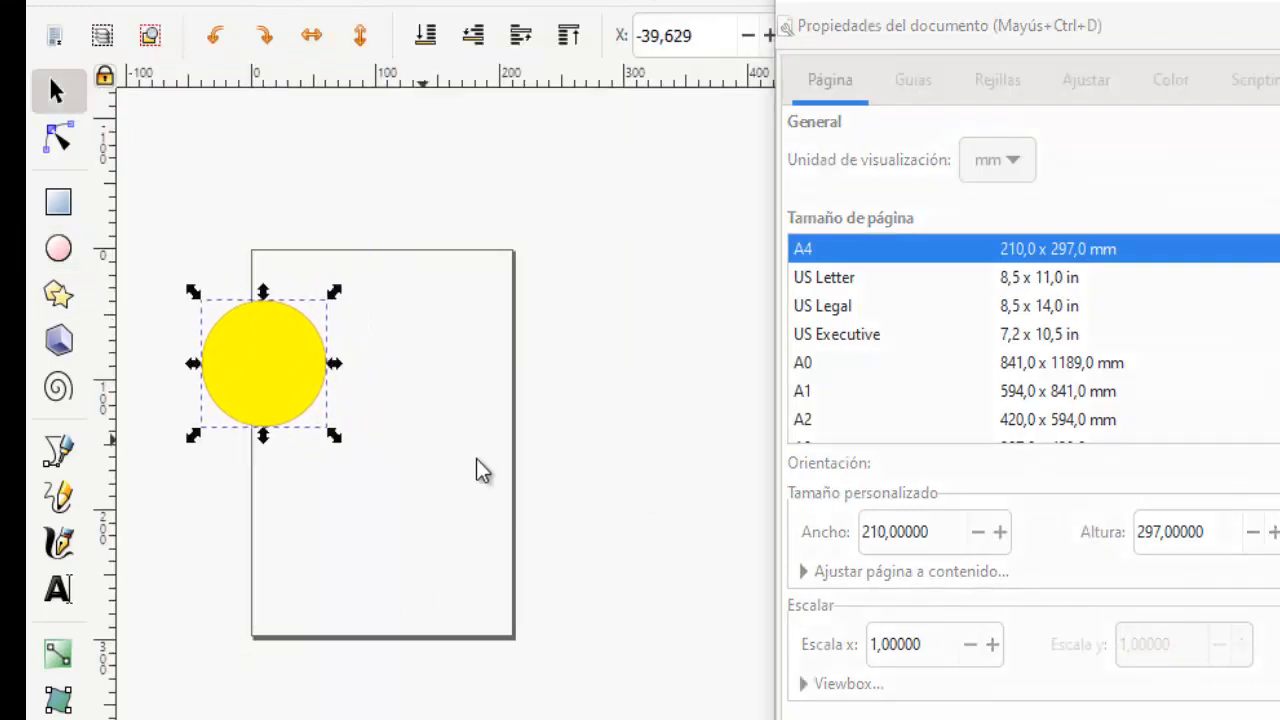
pyautogui.click(600, 518)
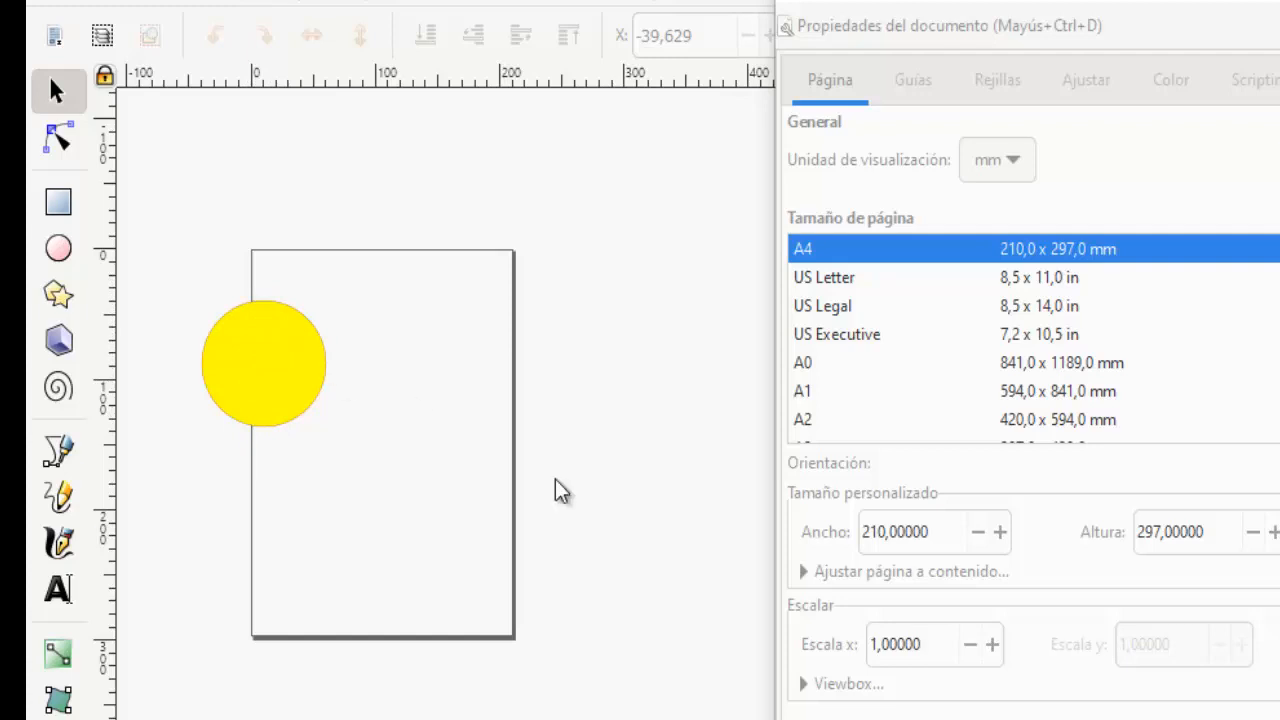
pyautogui.click(1080, 719)
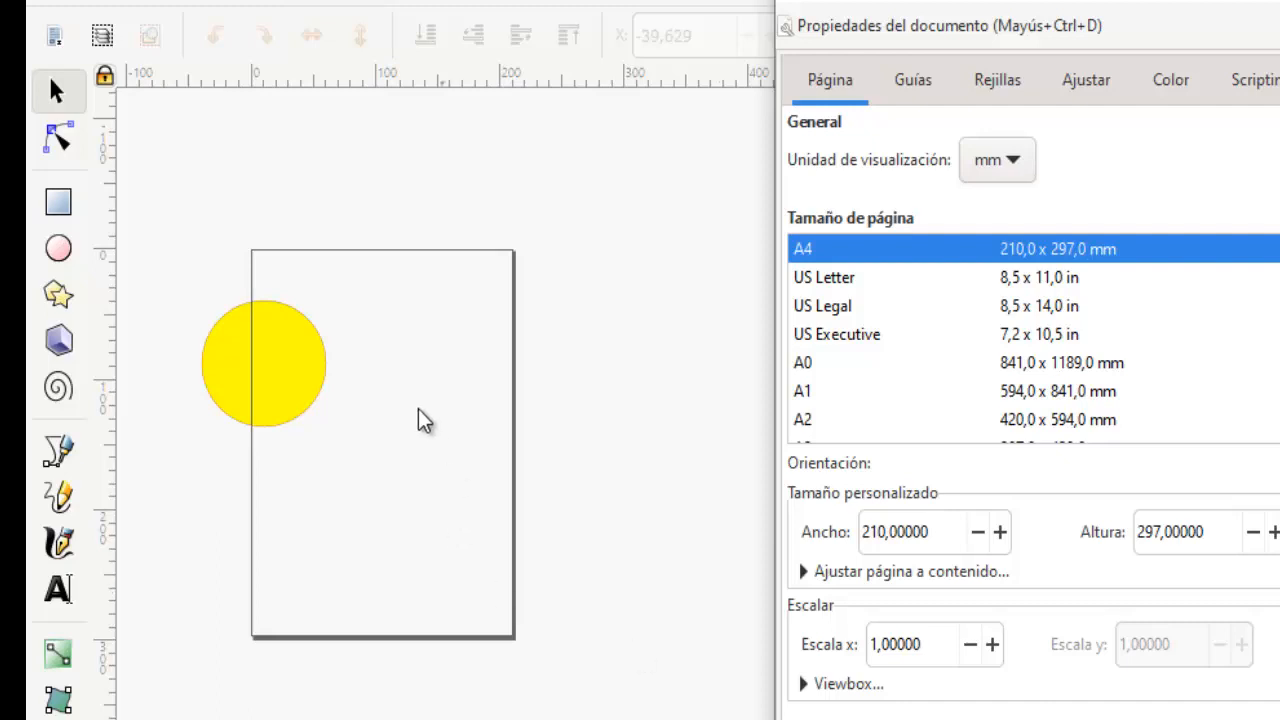
pyautogui.click(366, 437)
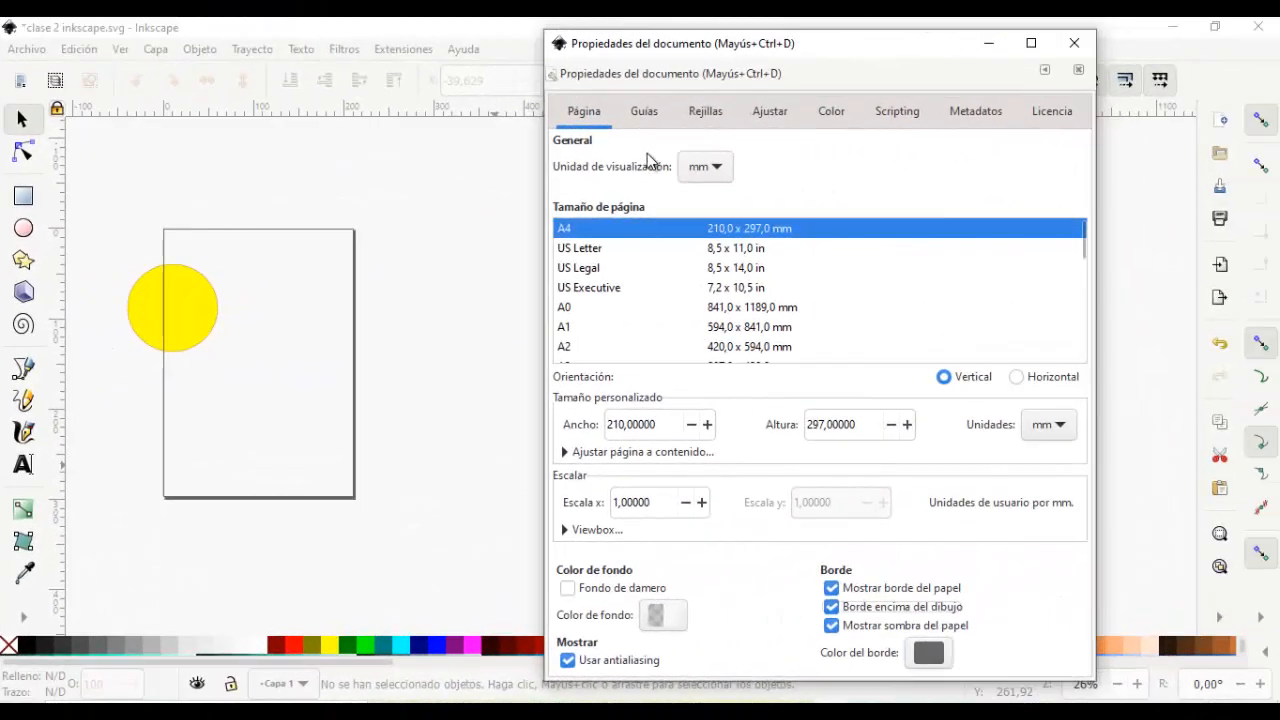
# Step: Show the guide settings and place two horizontal and two vertical guides across the page
pyautogui.click(645, 114)
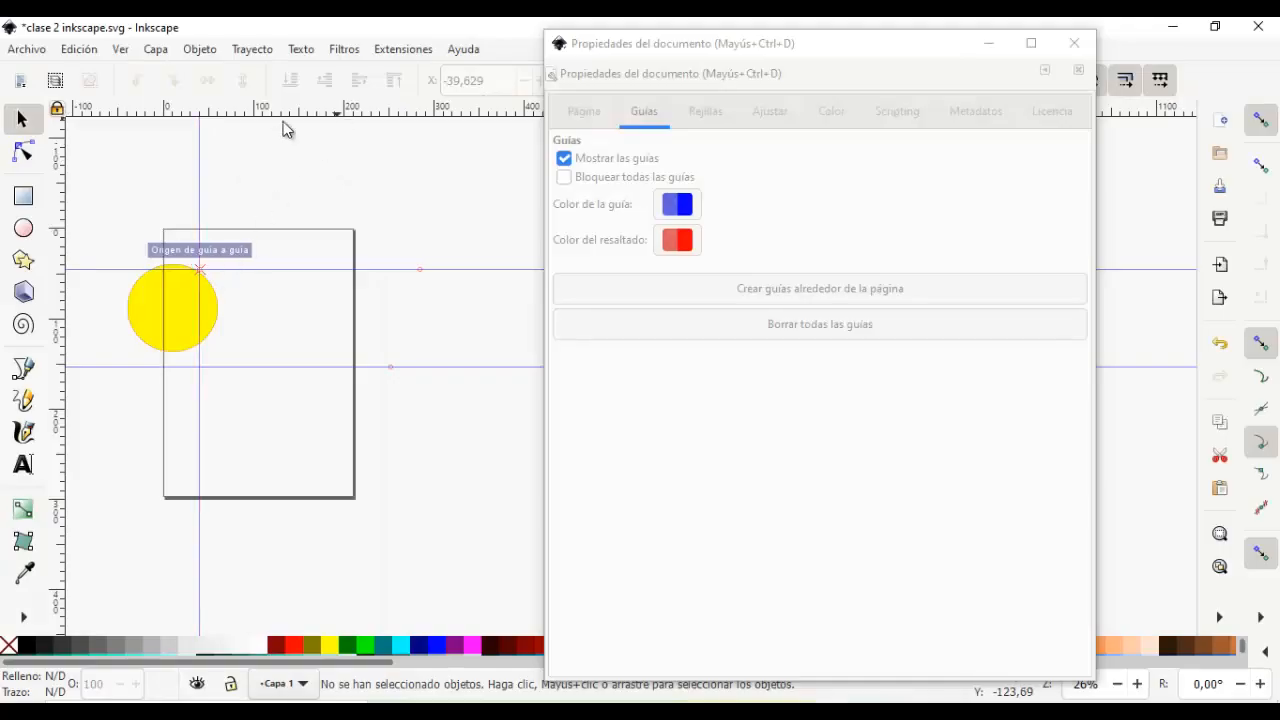
pyautogui.moveTo(63, 207); pyautogui.dragTo(303, 268)
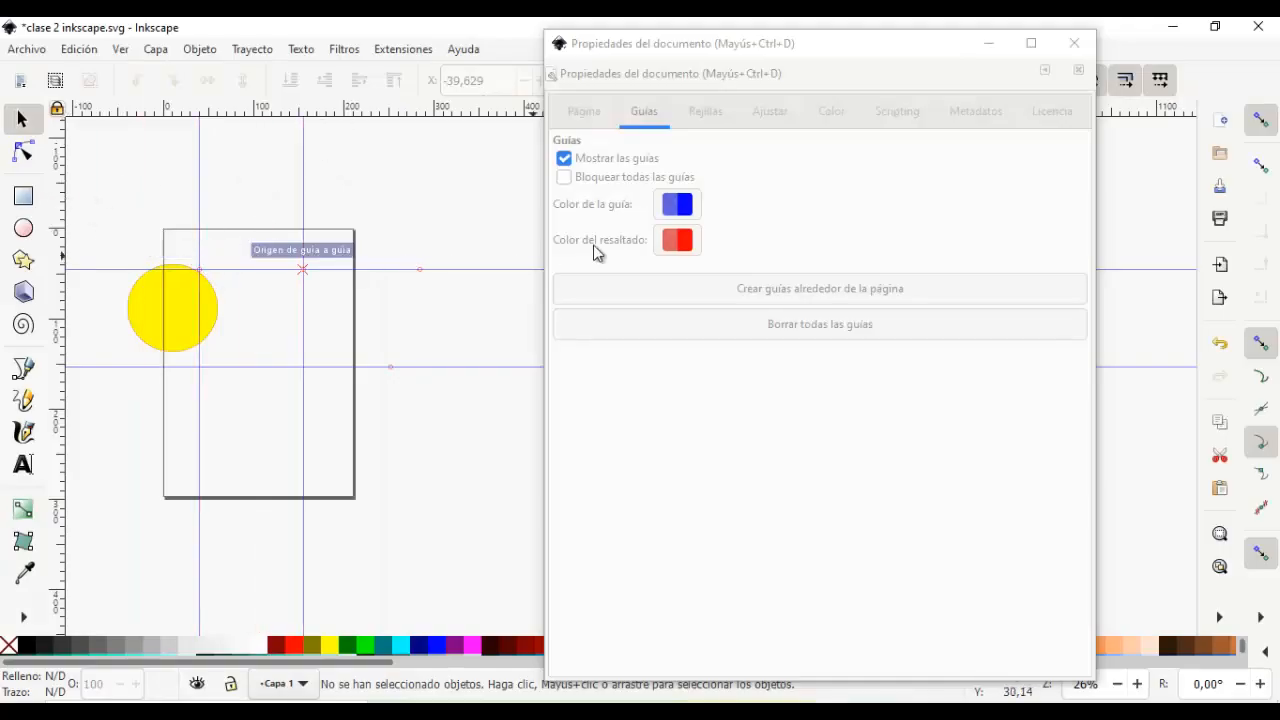
# Step: Lock all guides and view the guide line color settings
pyautogui.click(565, 180)
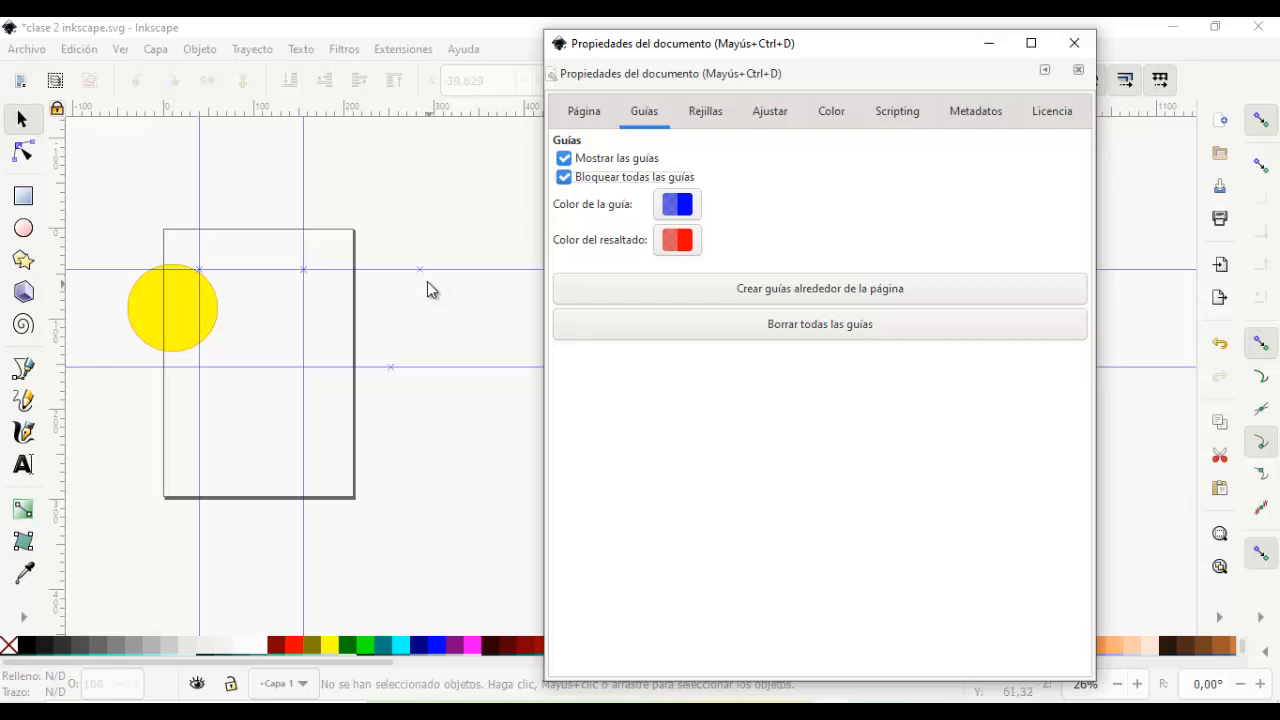
pyautogui.click(679, 207)
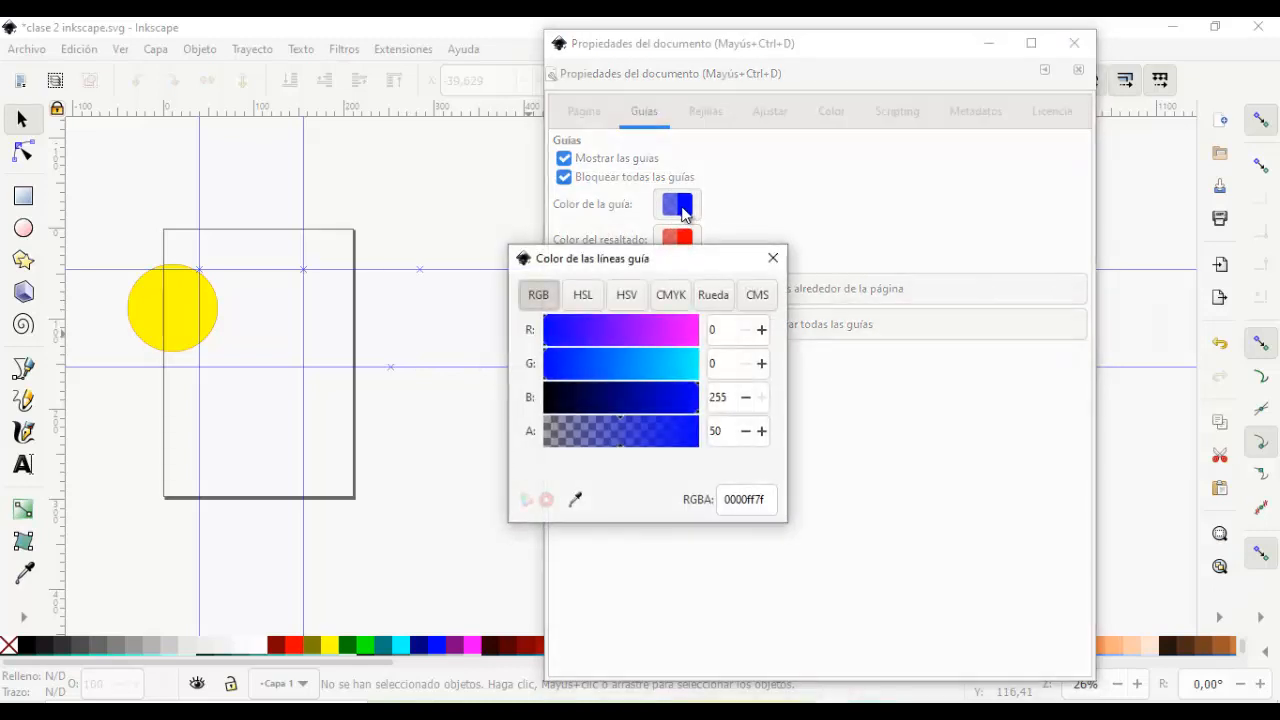
pyautogui.press('Escape')
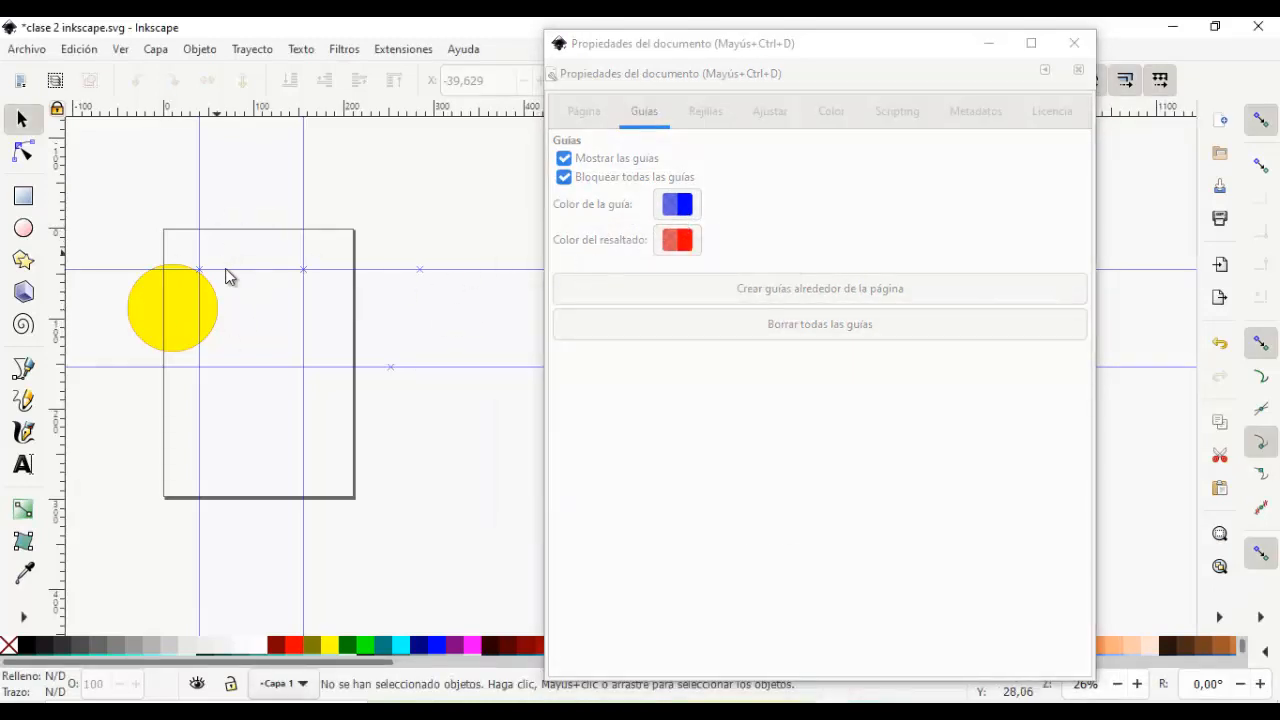
# Step: Show the grid settings and try a rectangular page grid over the drawing
pyautogui.click(705, 113)
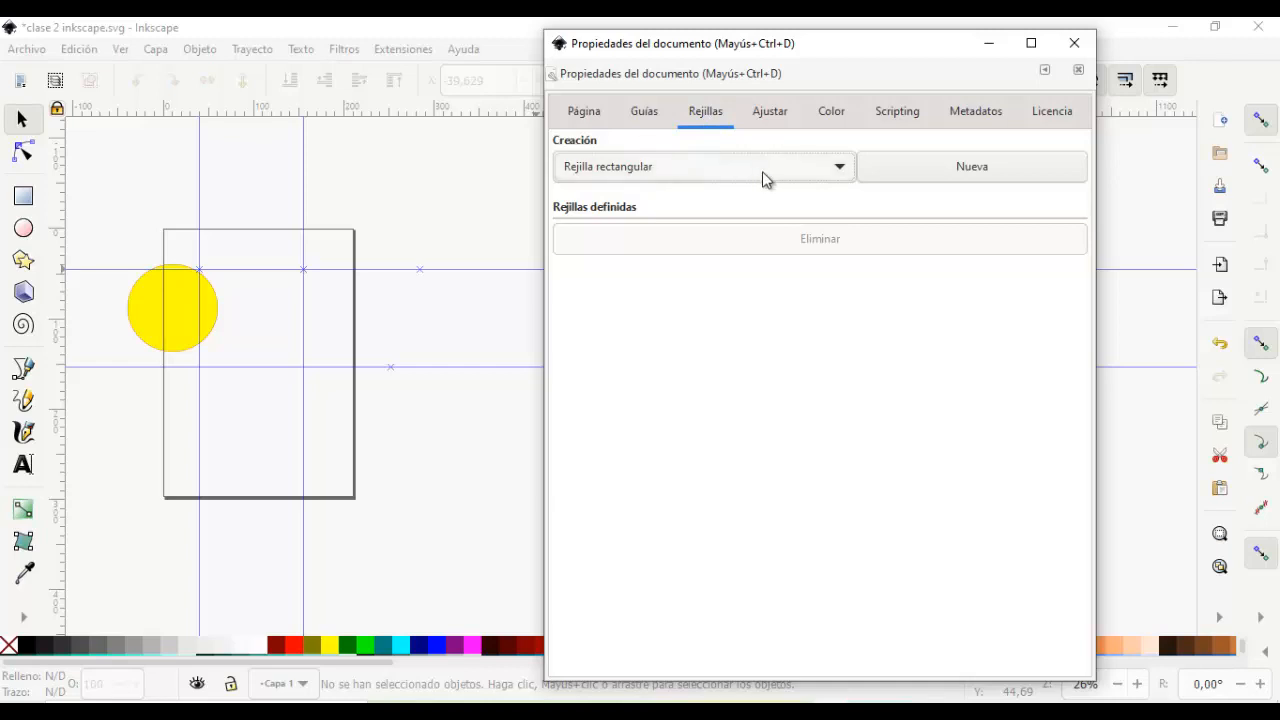
pyautogui.click(840, 168)
pyautogui.moveTo(634, 49); pyautogui.dragTo(706, 63)
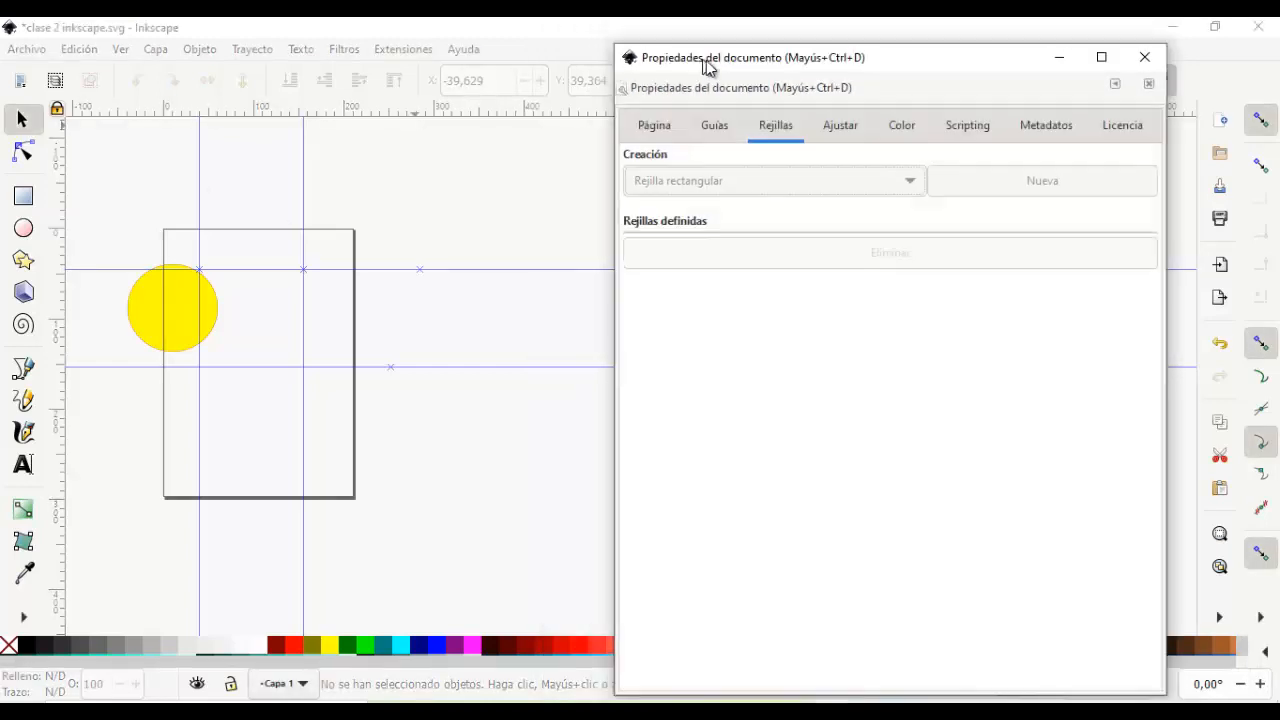
pyautogui.click(80, 50)
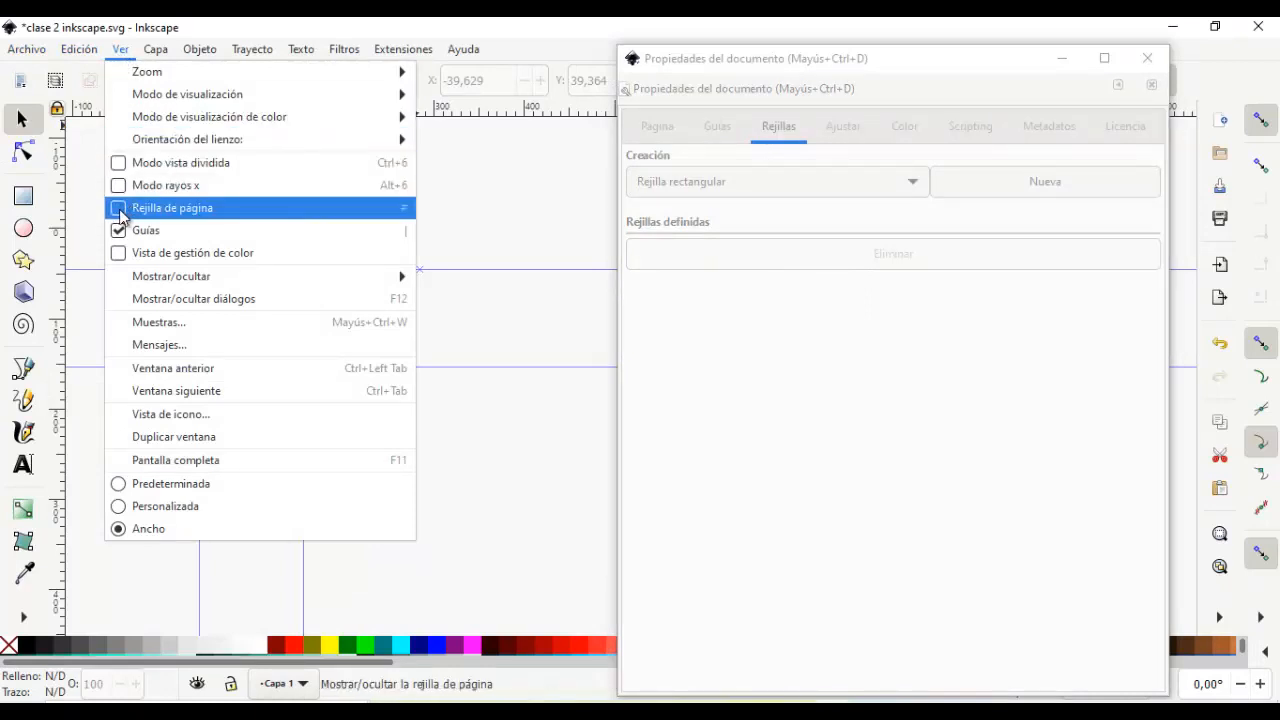
pyautogui.click(120, 209)
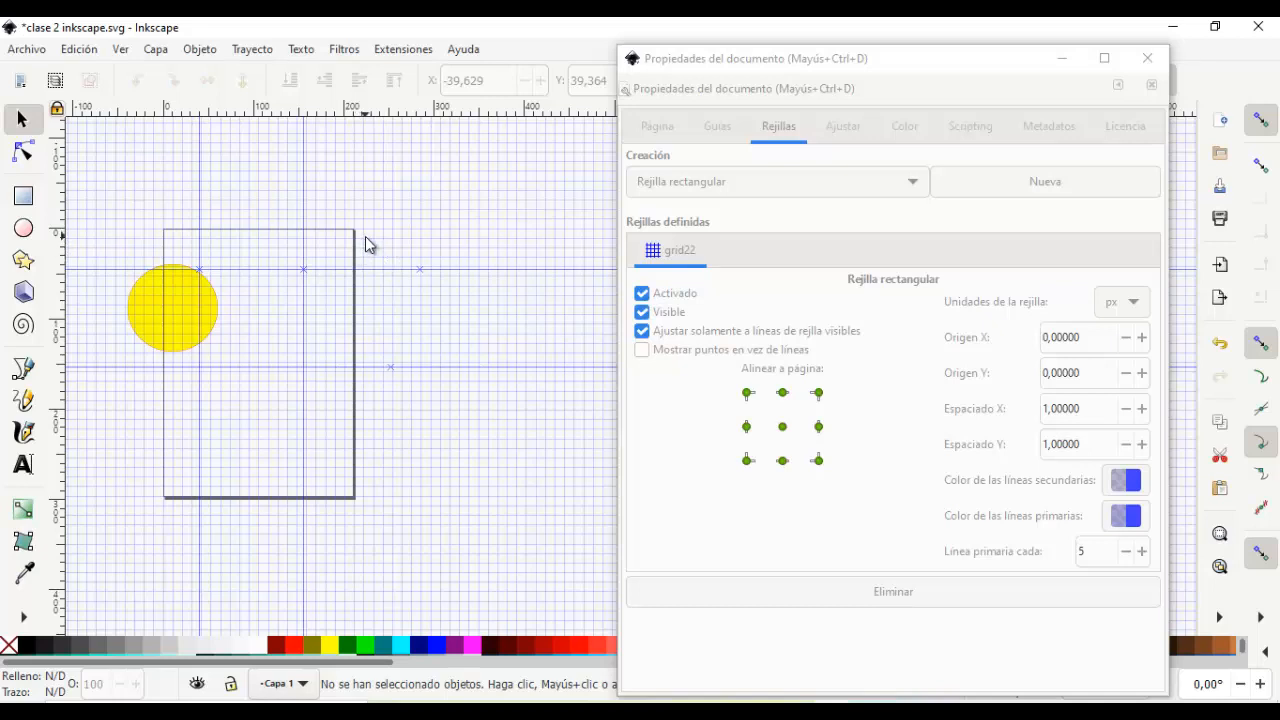
# Step: Try an axonometric page grid in place of the rectangular one, and delete it
pyautogui.click(846, 182)
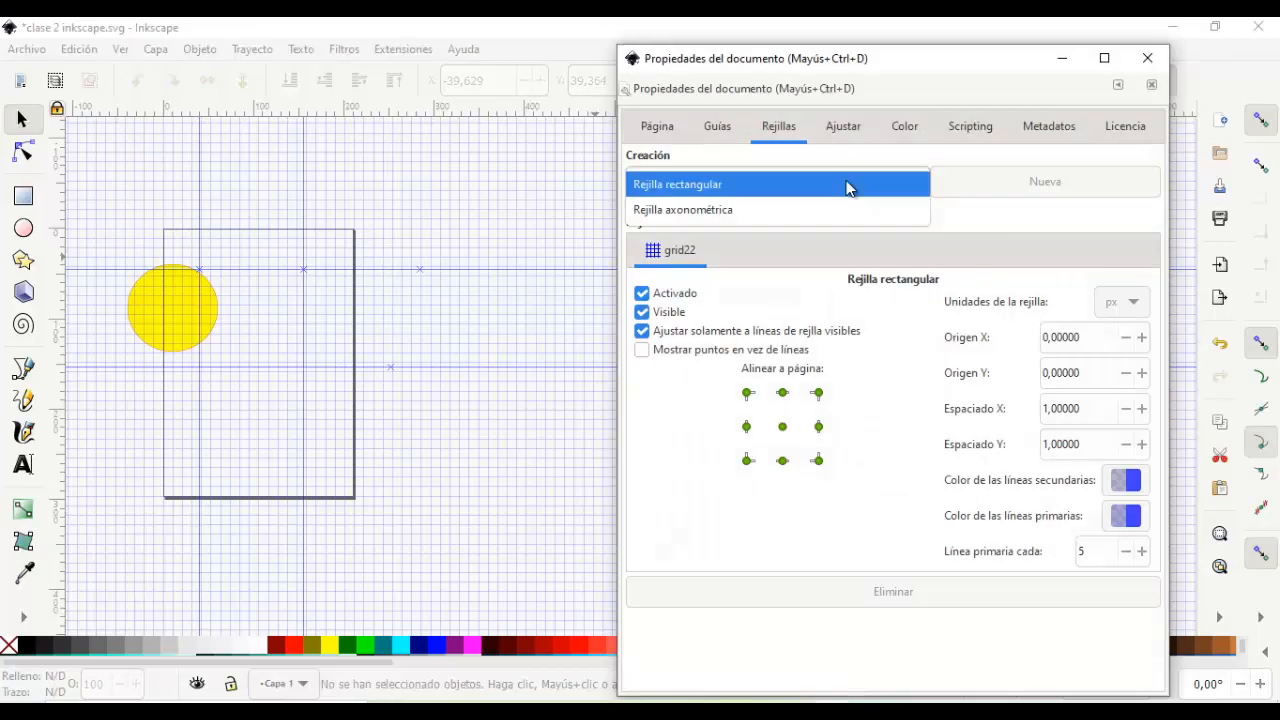
pyautogui.click(716, 212)
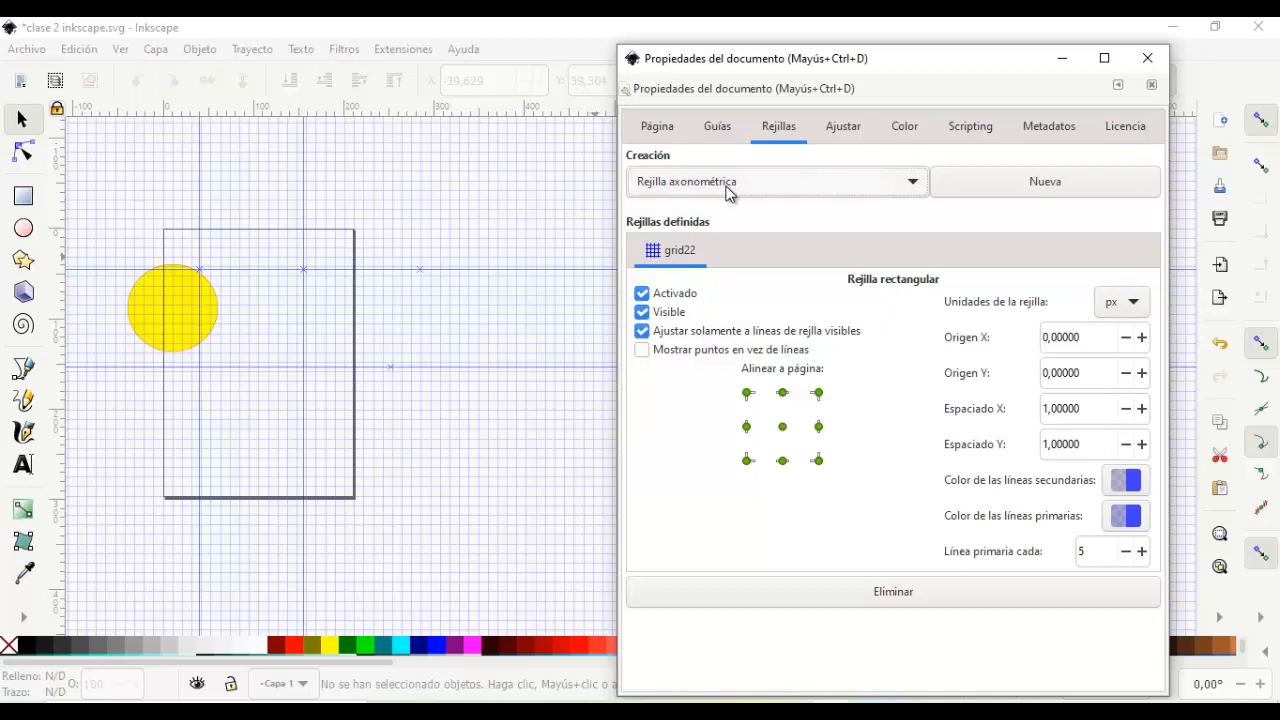
pyautogui.click(726, 194)
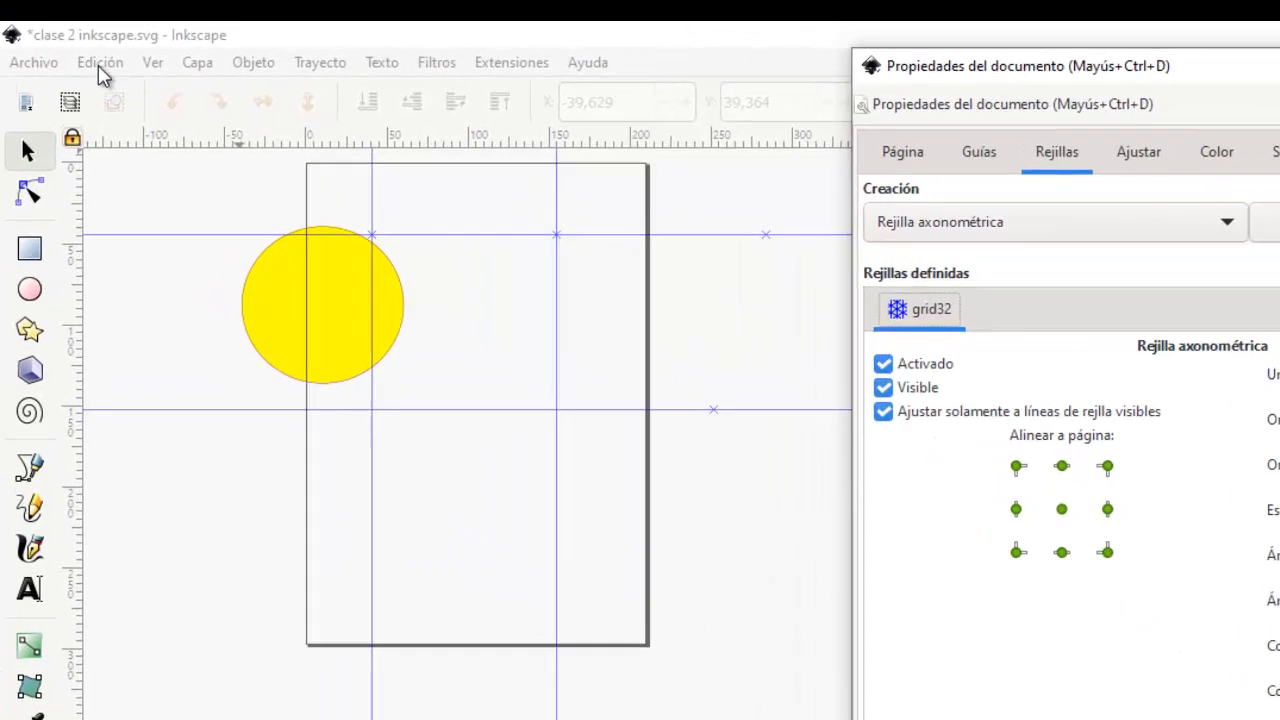
pyautogui.click(79, 49)
pyautogui.moveTo(172, 82)
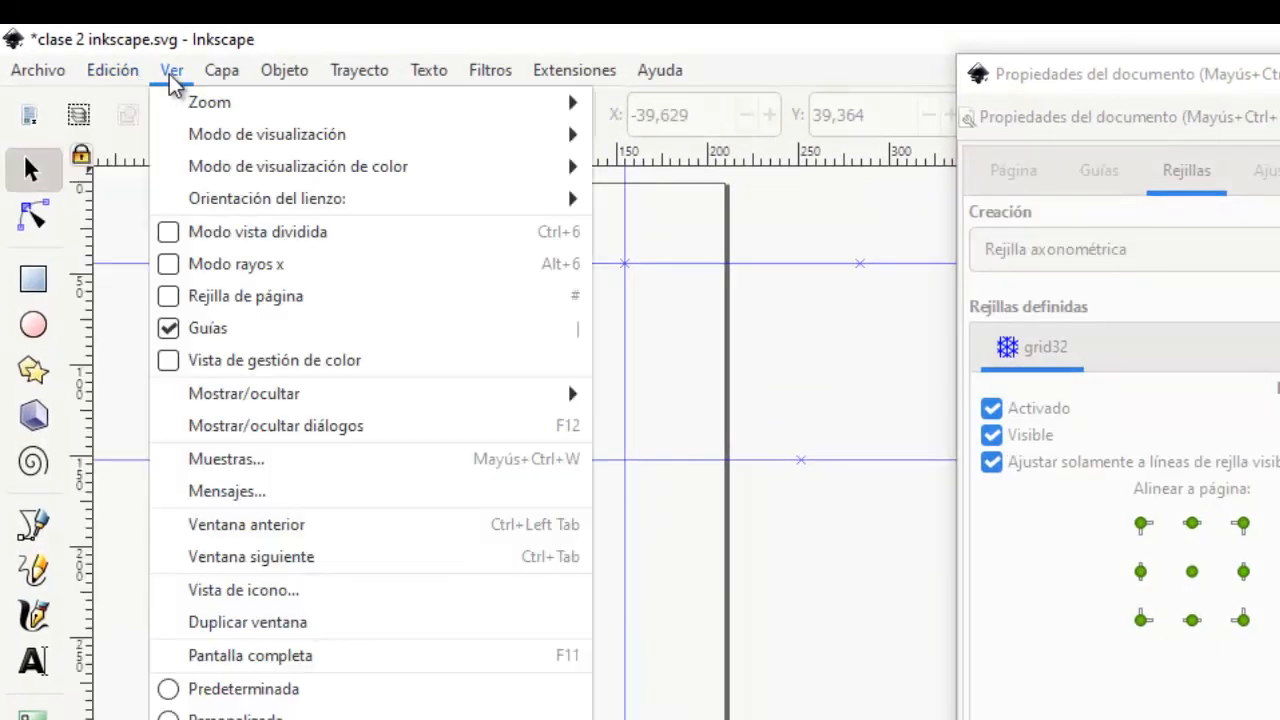
pyautogui.click(173, 298)
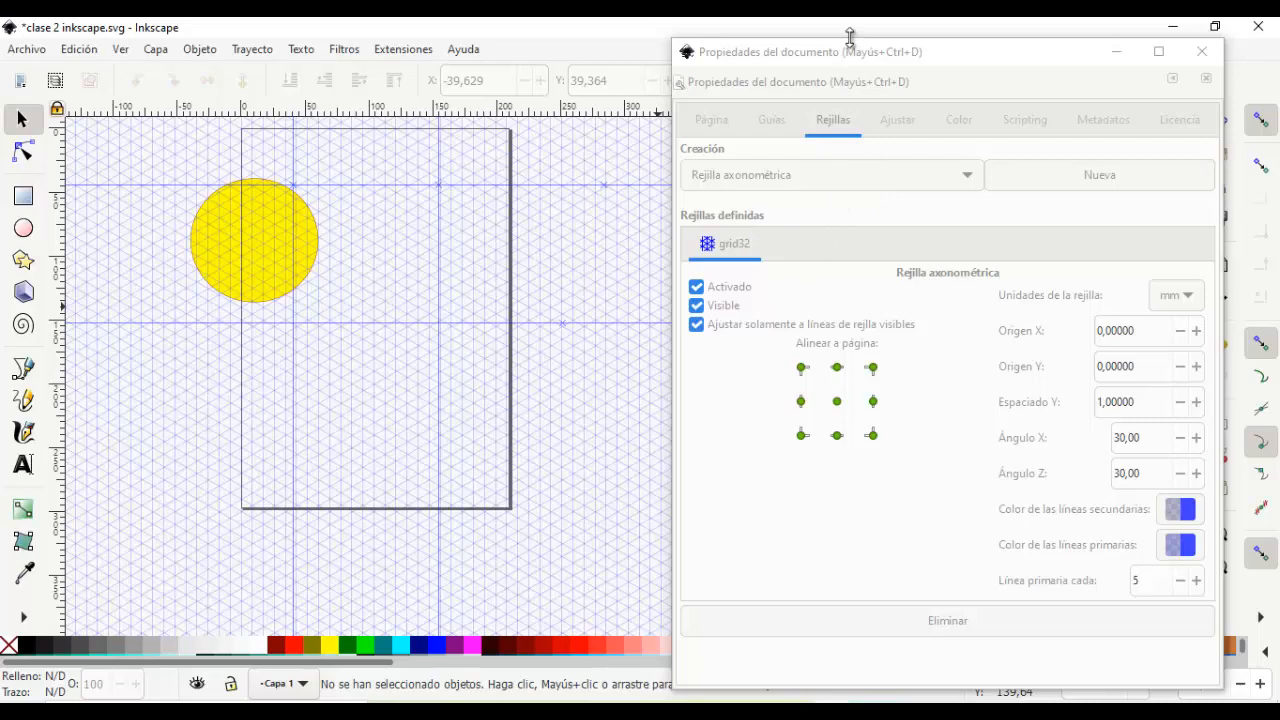
pyautogui.moveTo(856, 58); pyautogui.dragTo(818, 51)
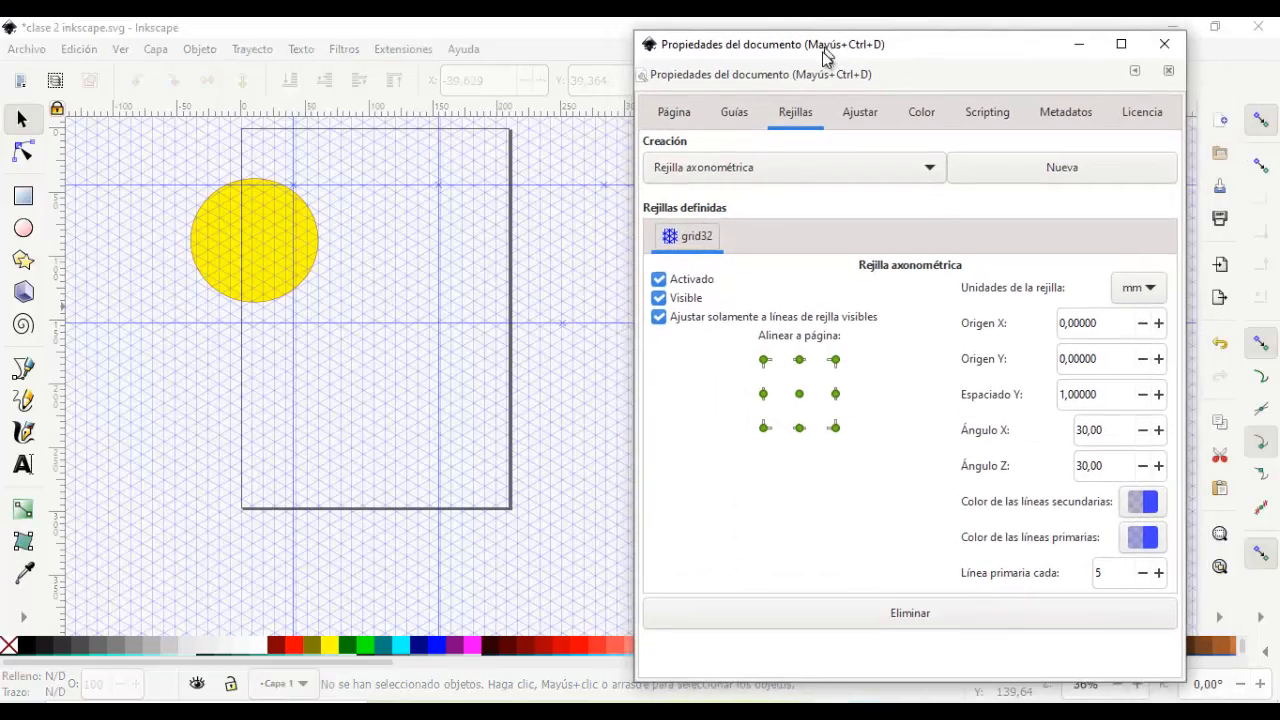
pyautogui.click(913, 614)
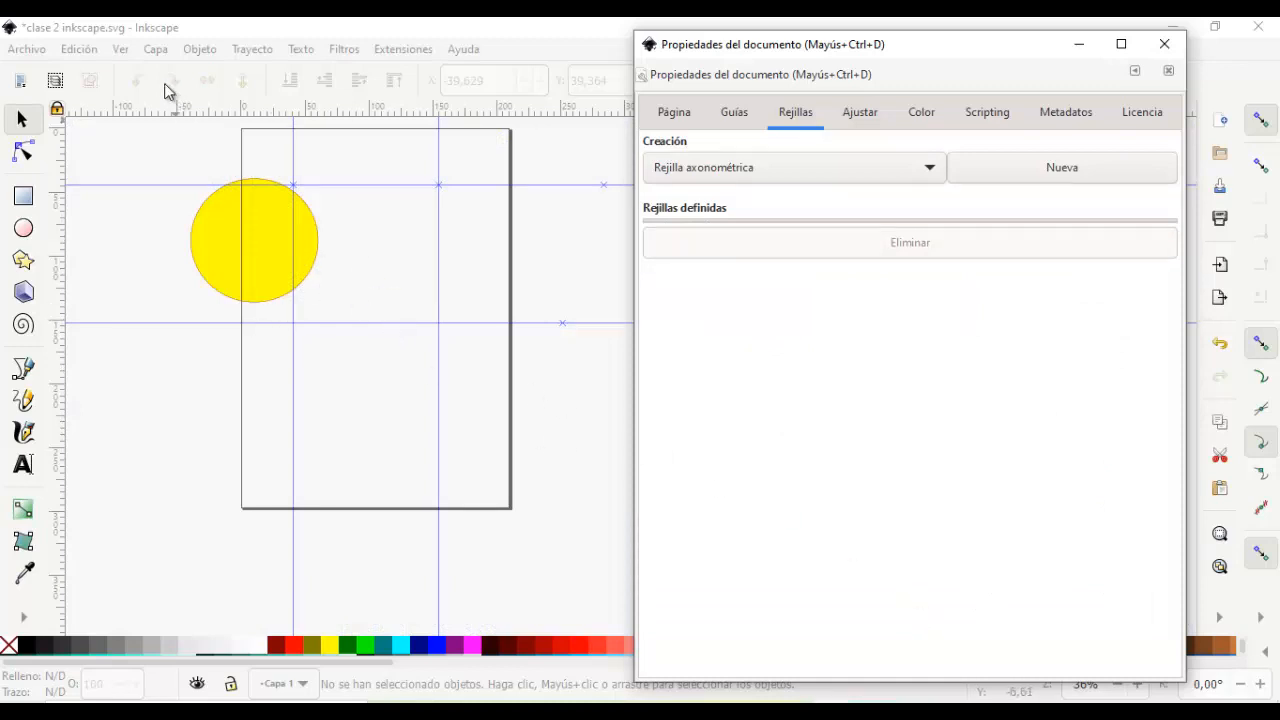
# Step: Hide the guides
pyautogui.click(120, 50)
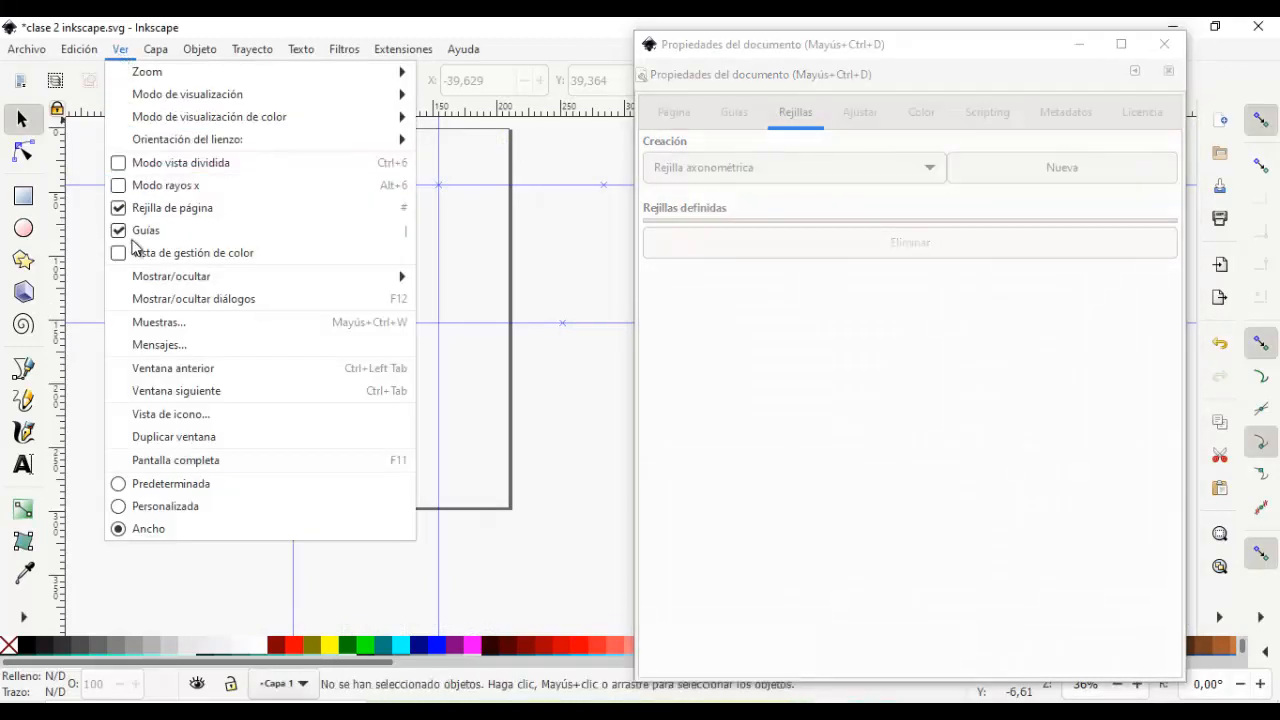
pyautogui.click(119, 231)
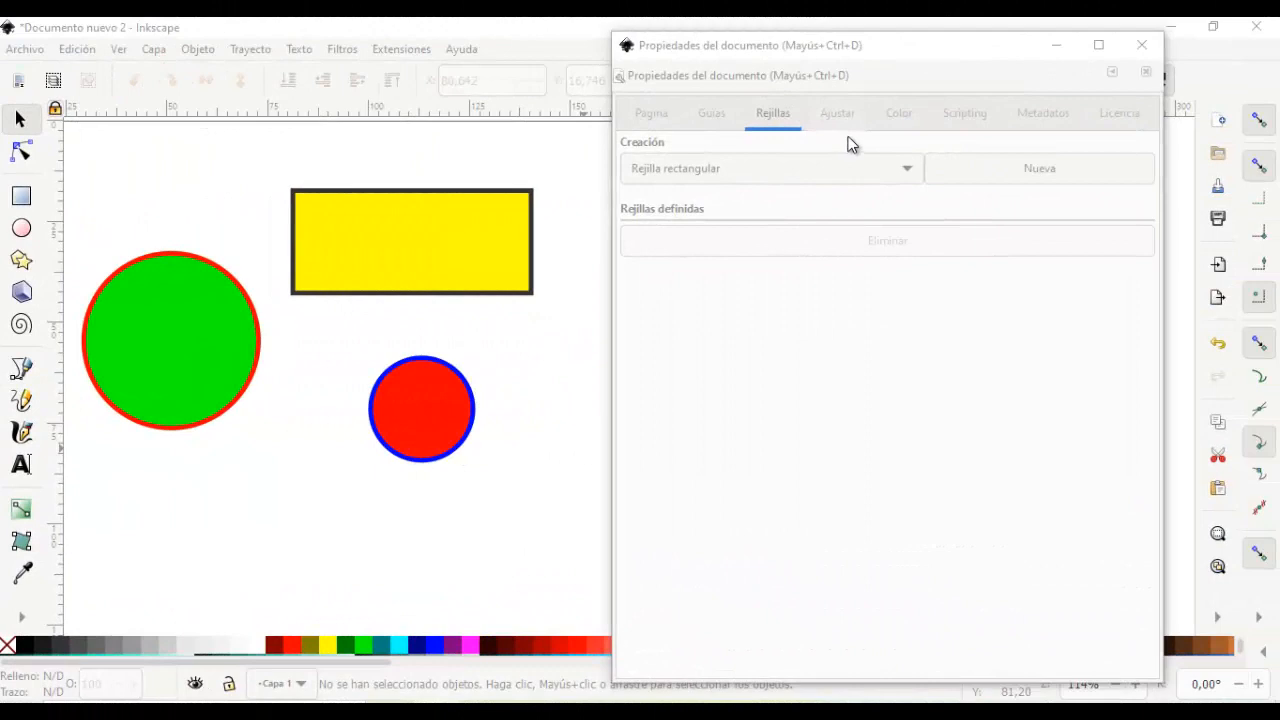
# Step: Show the document's snapping settings and move the yellow rectangle slightly up toward the green circle
pyautogui.click(838, 114)
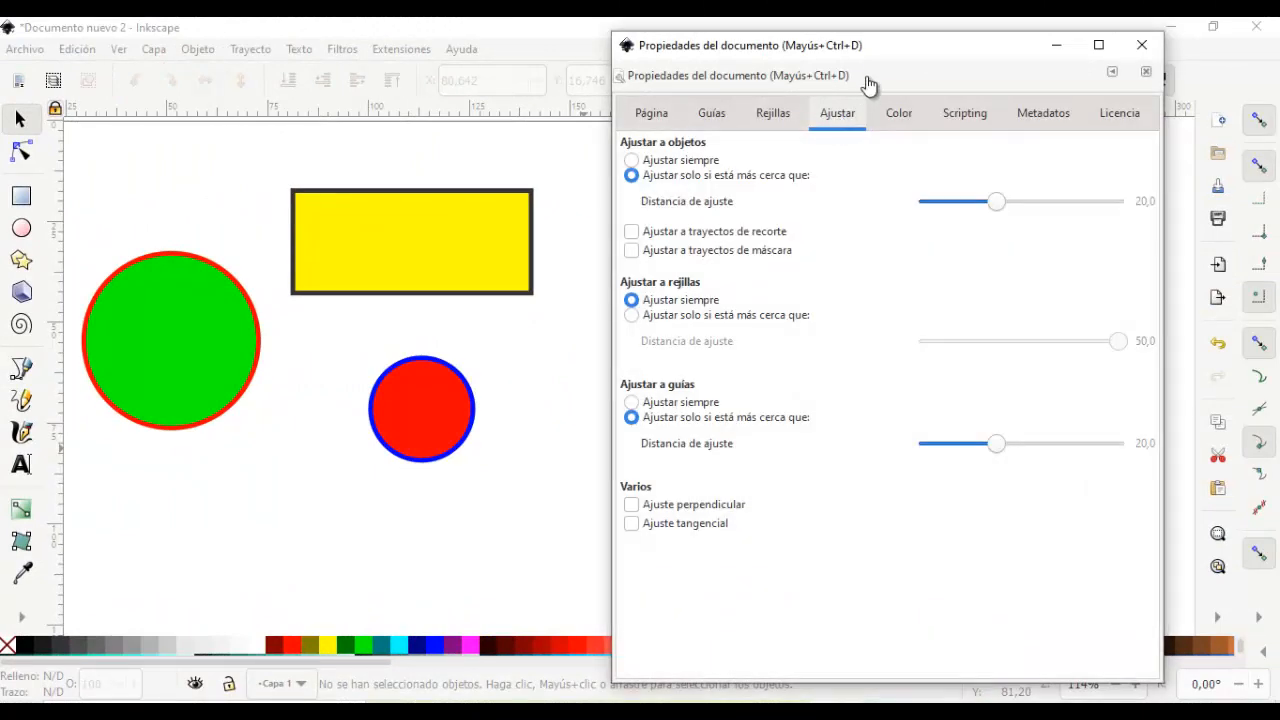
pyautogui.moveTo(889, 47); pyautogui.dragTo(772, 48)
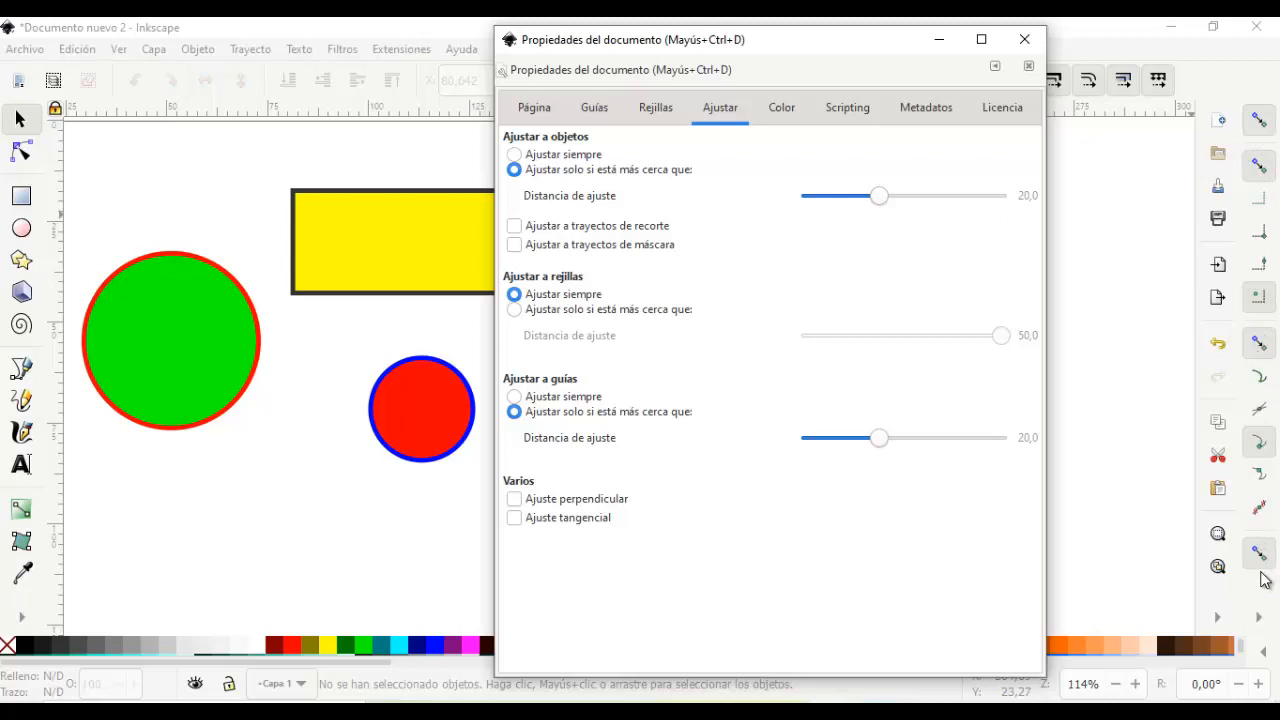
pyautogui.moveTo(743, 46); pyautogui.dragTo(831, 52)
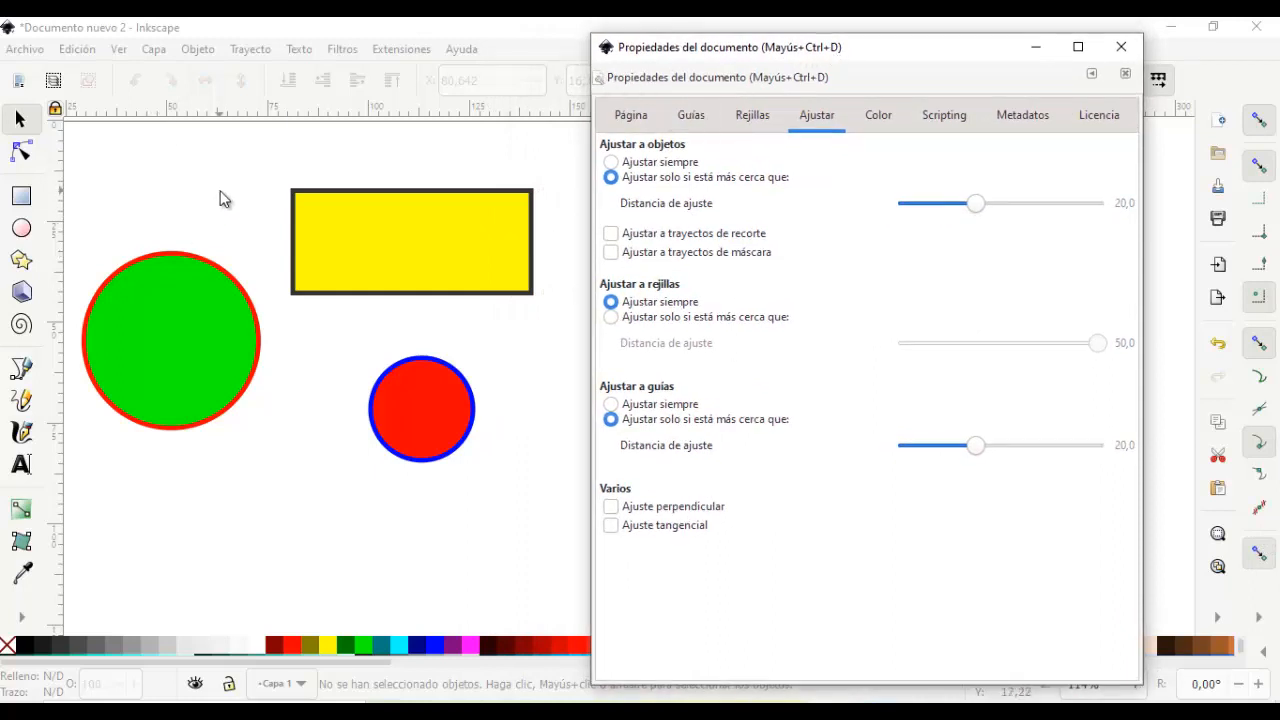
pyautogui.moveTo(374, 237); pyautogui.dragTo(346, 231)
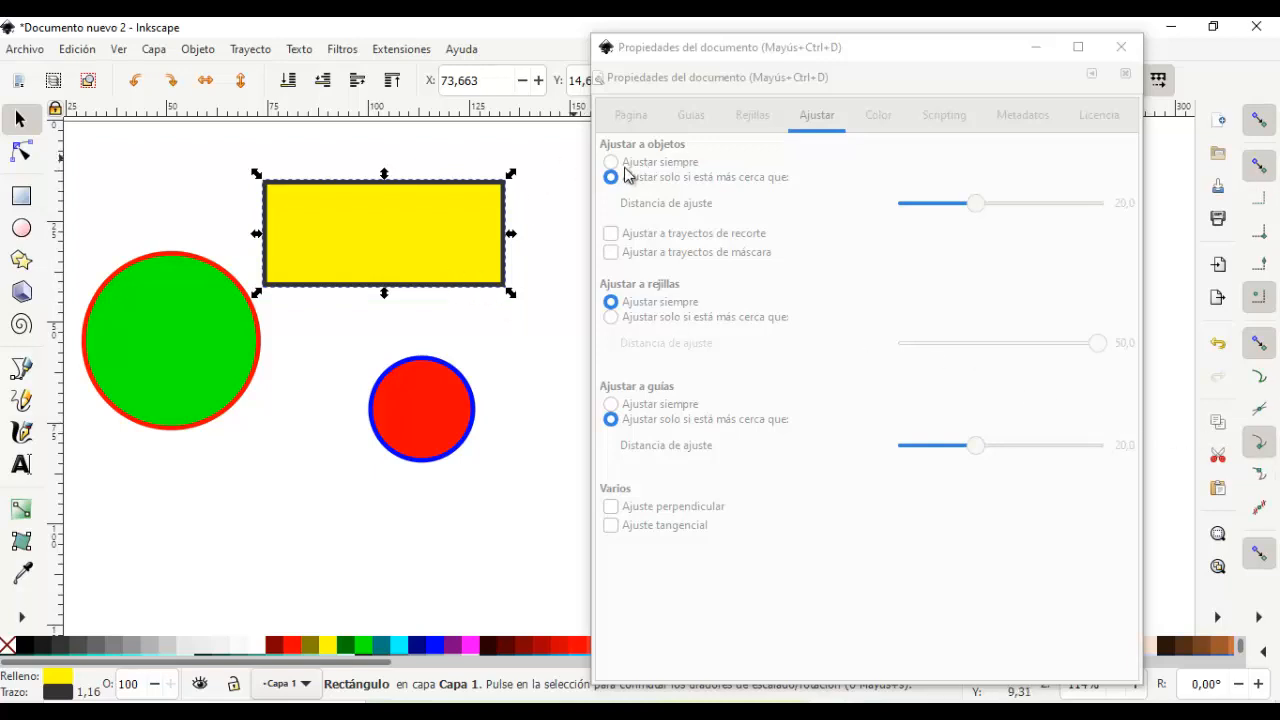
# Step: Try always snapping to objects, then limit object snapping to a distance of 25
pyautogui.click(612, 163)
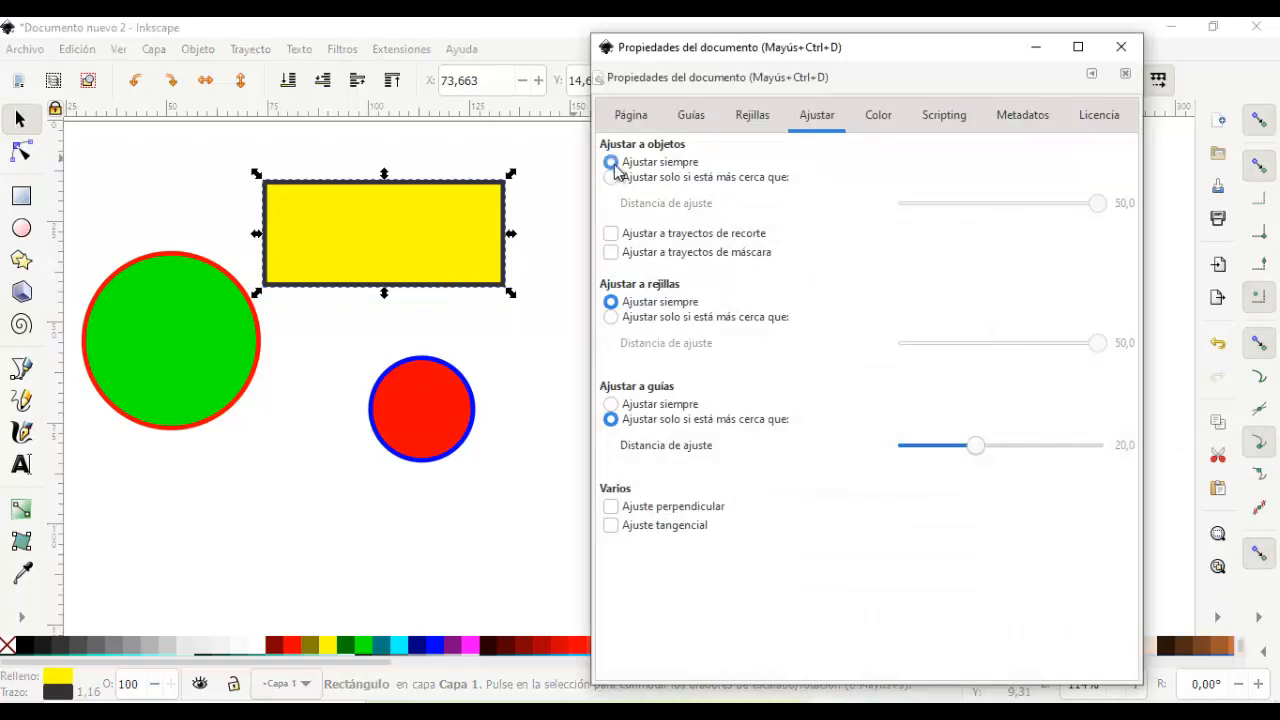
pyautogui.click(613, 177)
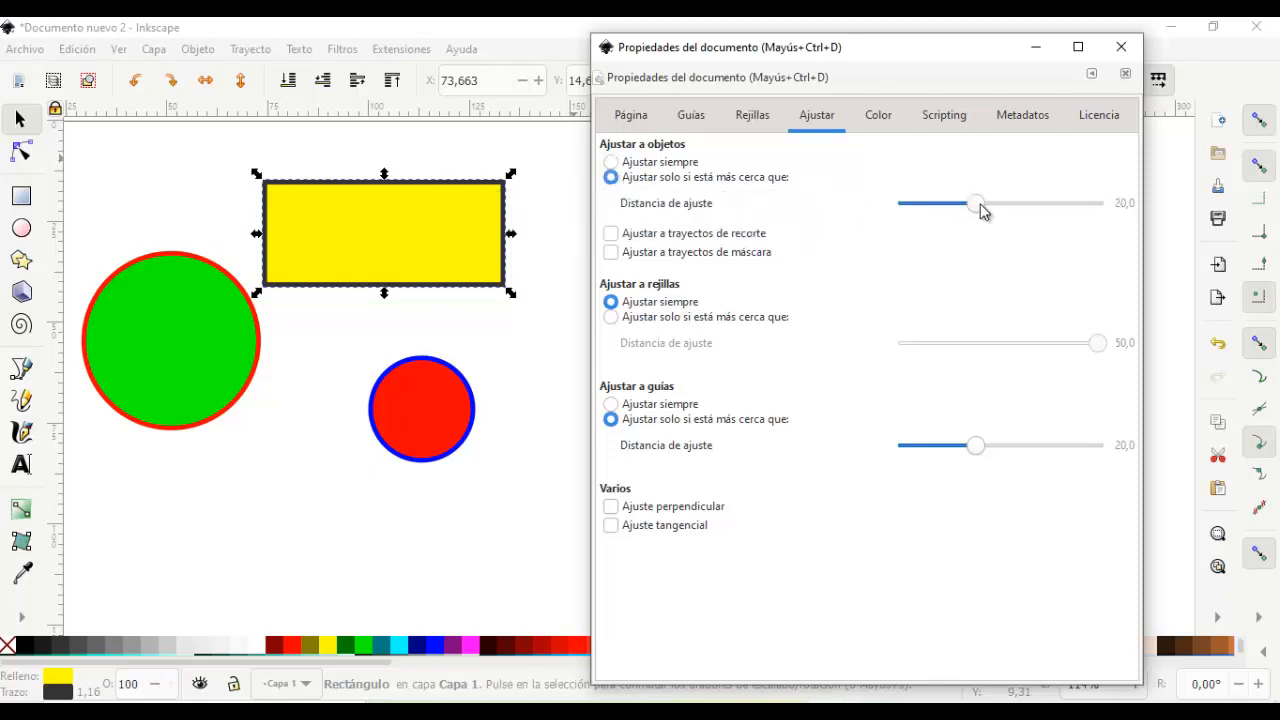
pyautogui.moveTo(980, 205); pyautogui.dragTo(1006, 214)
pyautogui.moveTo(1000, 214); pyautogui.dragTo(998, 214)
pyautogui.moveTo(998, 209); pyautogui.dragTo(997, 214)
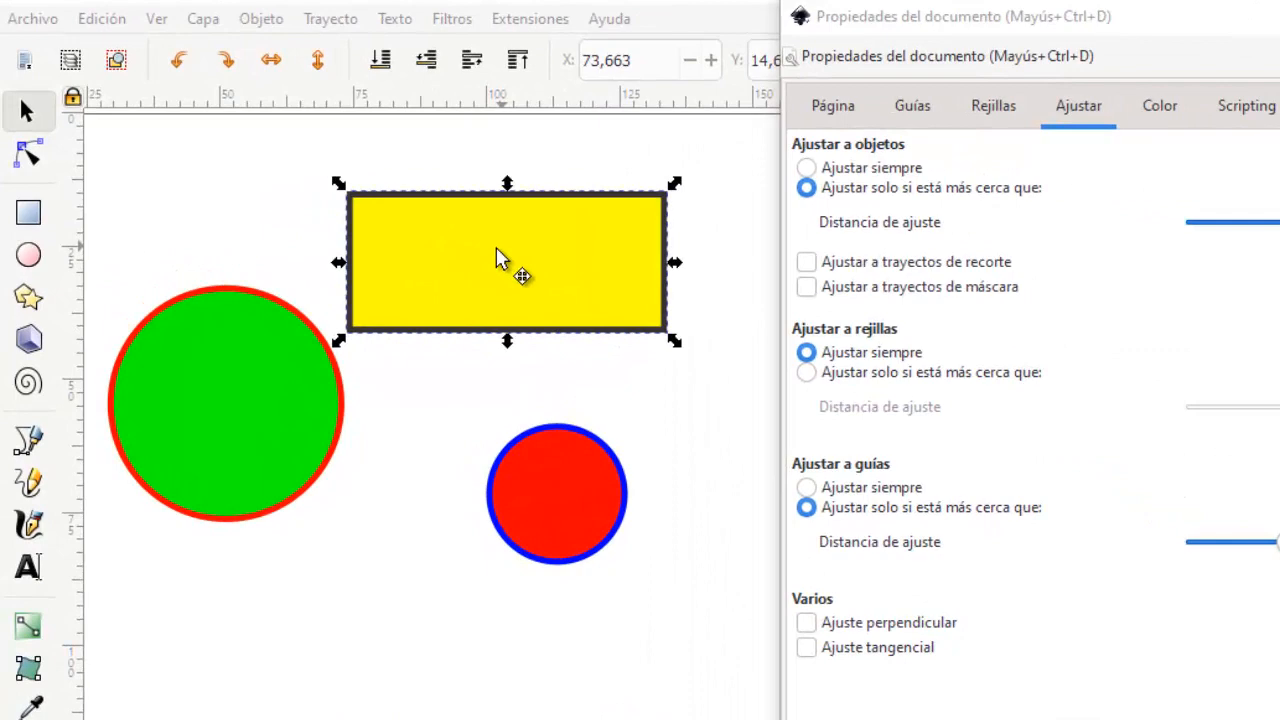
# Step: Nudge the yellow rectangle and snap the green circle's bounding box corner to the rectangle's lower-left corner
pyautogui.moveTo(500, 258)
pyautogui.mouseDown()
pyautogui.moveTo(333, 300)
pyautogui.moveTo(260, 360)
pyautogui.moveTo(283, 380)
pyautogui.moveTo(503, 251)
pyautogui.moveTo(510, 262)
pyautogui.mouseUp()
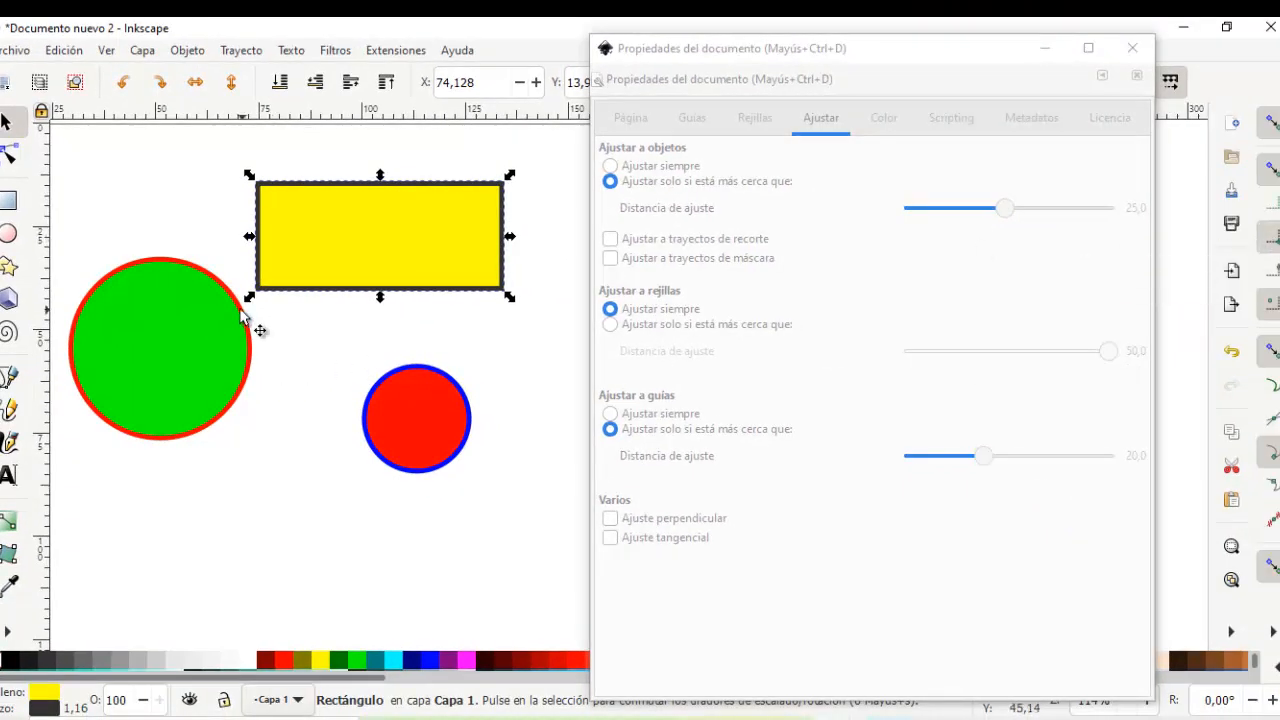
pyautogui.click(176, 320)
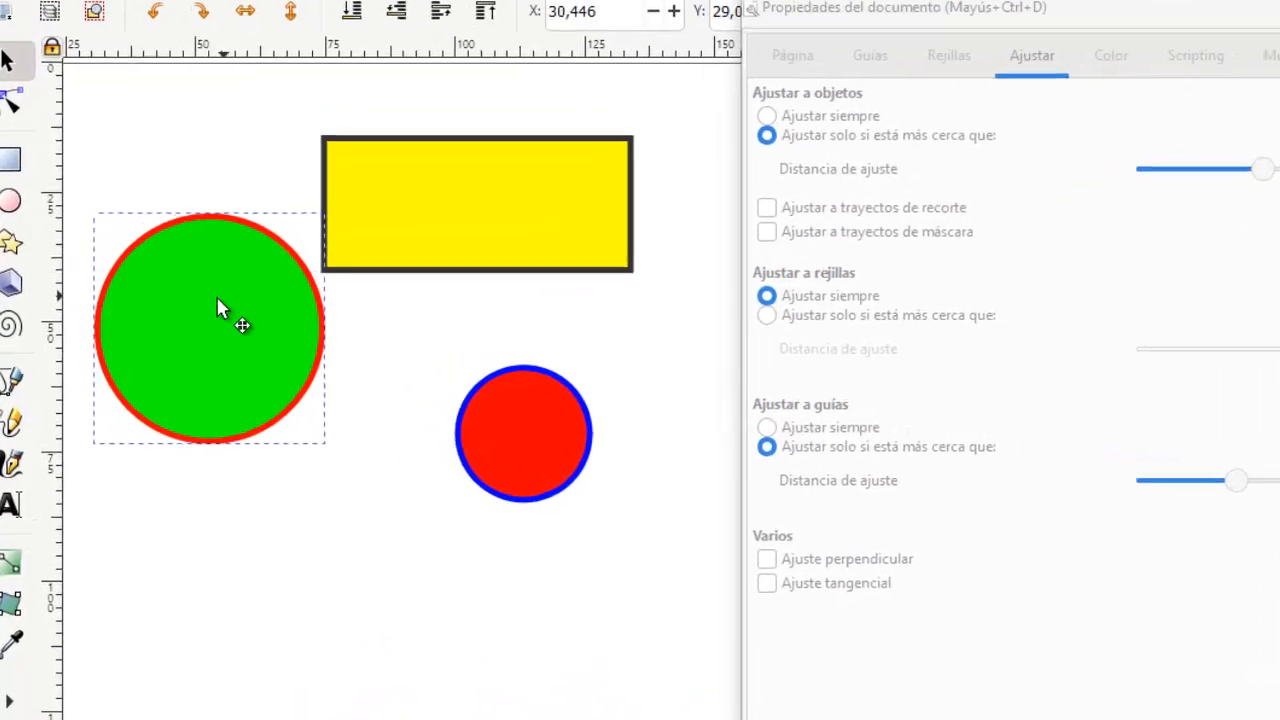
pyautogui.moveTo(176, 319); pyautogui.dragTo(173, 355)
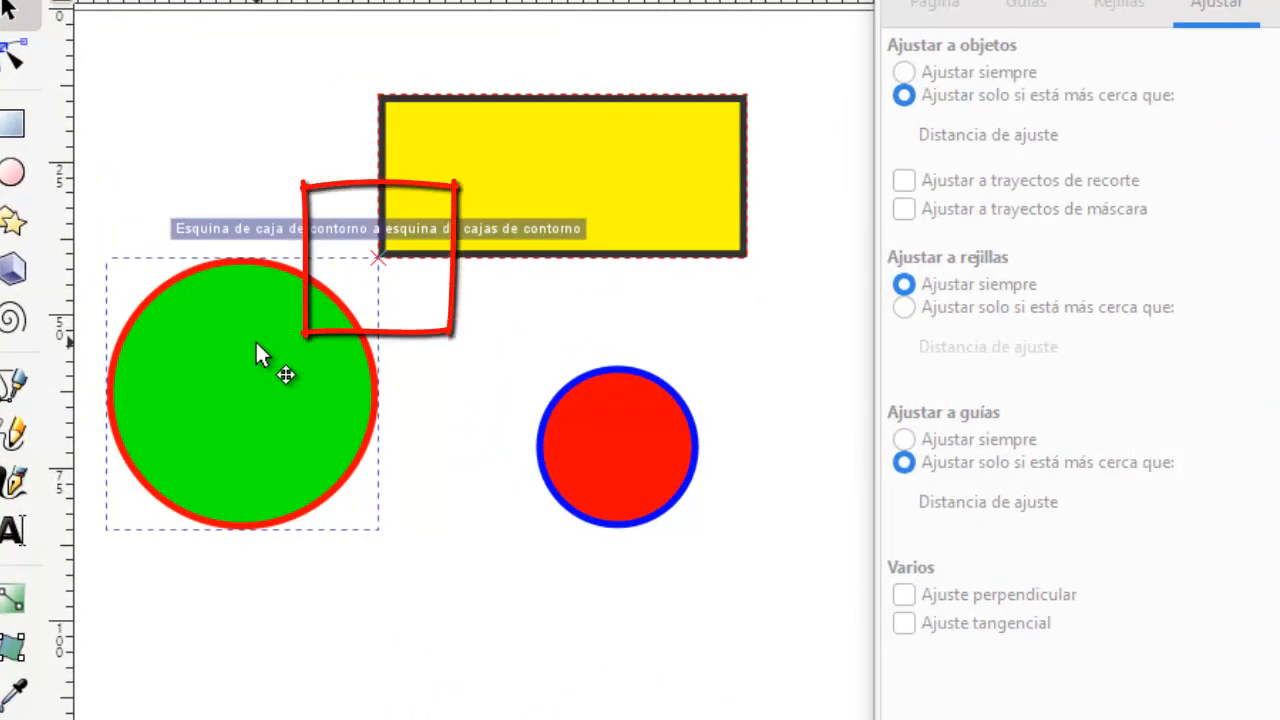
pyautogui.click(448, 515)
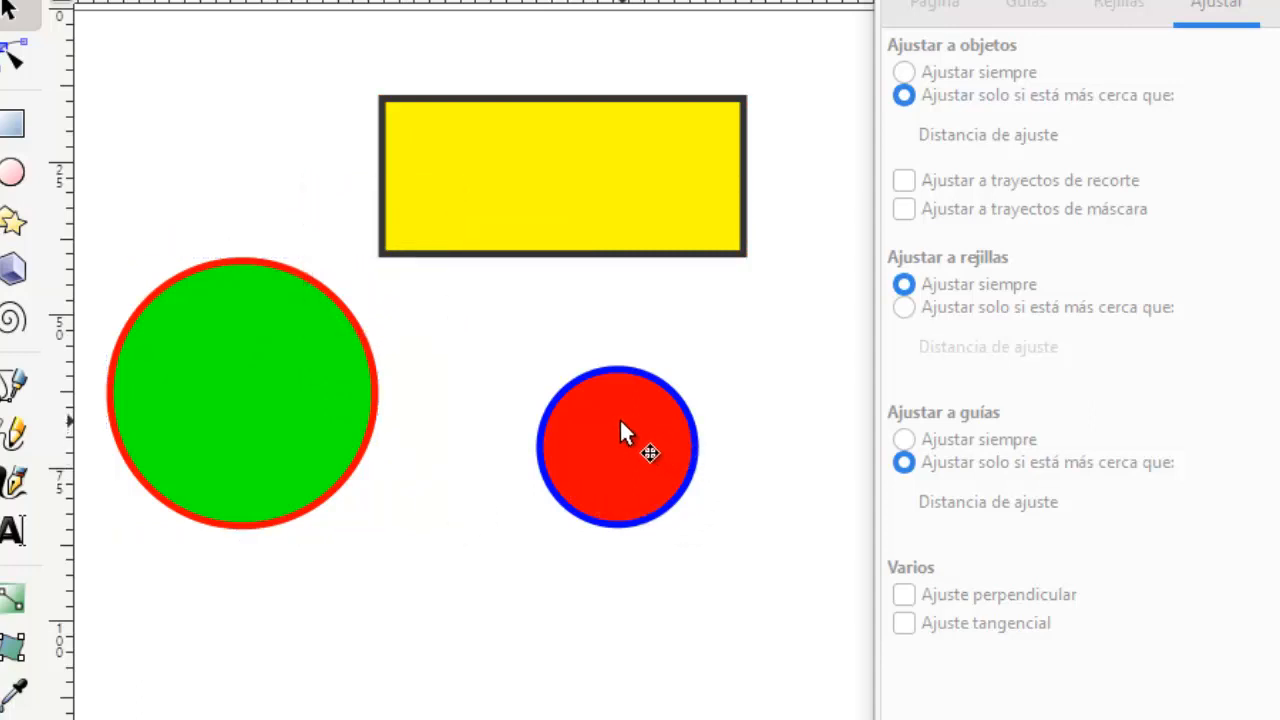
# Step: View the additional snap point options and move the red circle onto the center of the green circle
pyautogui.click(614, 438)
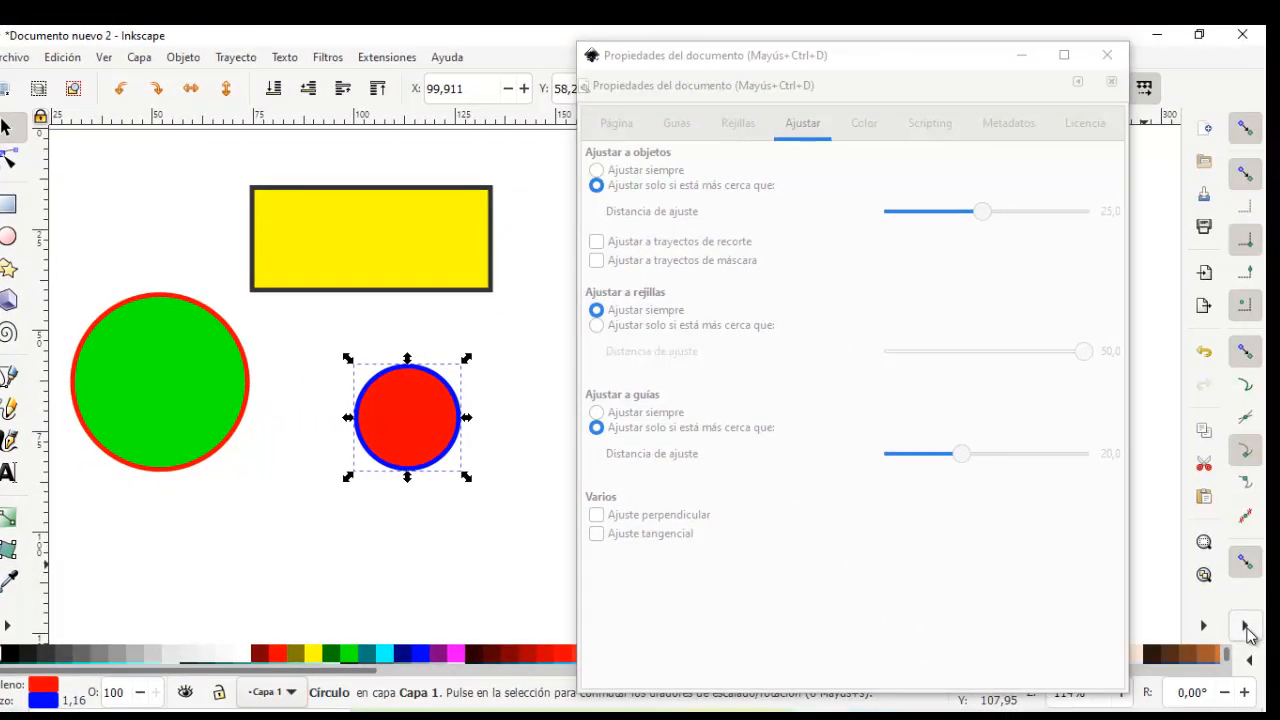
pyautogui.click(1245, 625)
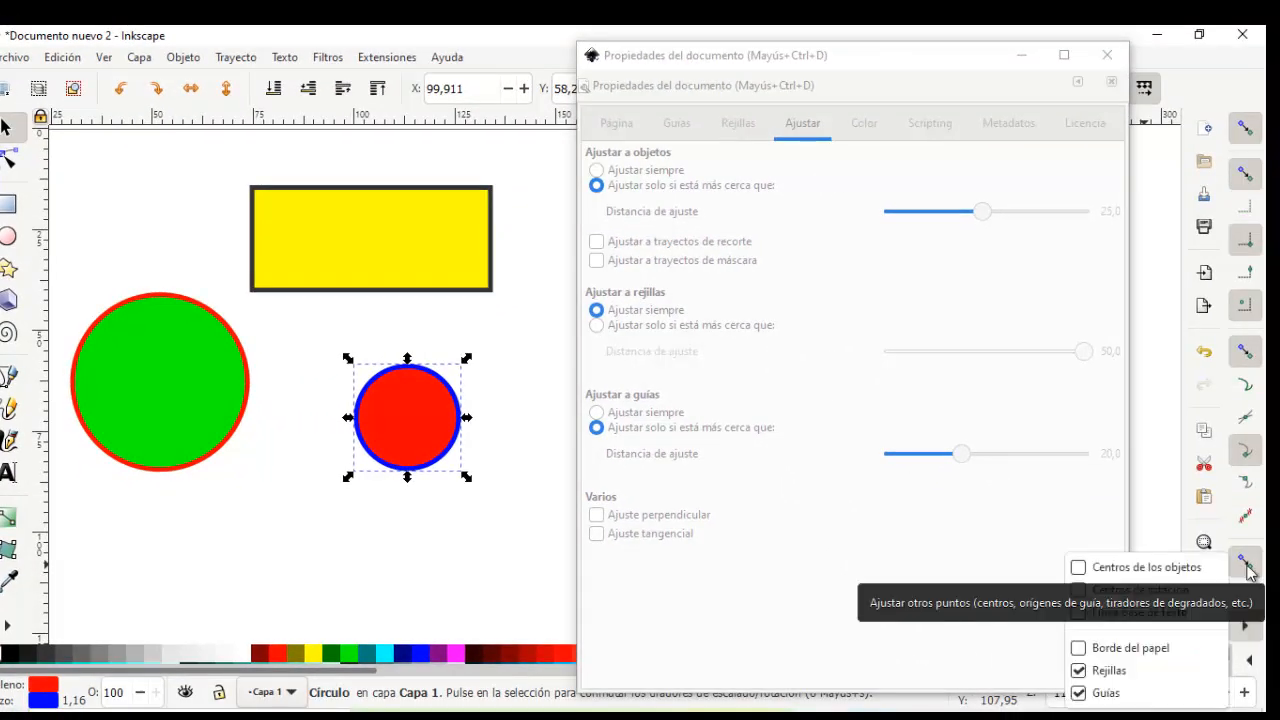
pyautogui.click(985, 573)
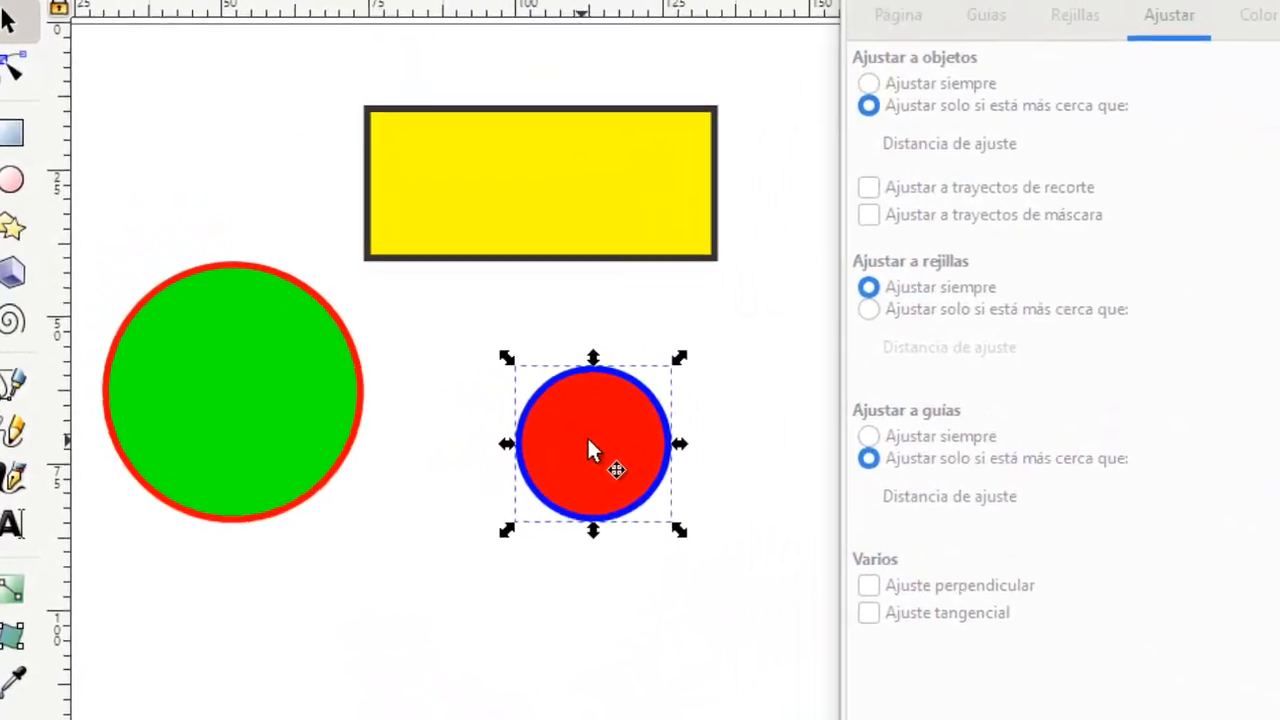
pyautogui.moveTo(390, 405); pyautogui.dragTo(334, 383)
pyautogui.moveTo(533, 404); pyautogui.dragTo(274, 381)
pyautogui.click(590, 515)
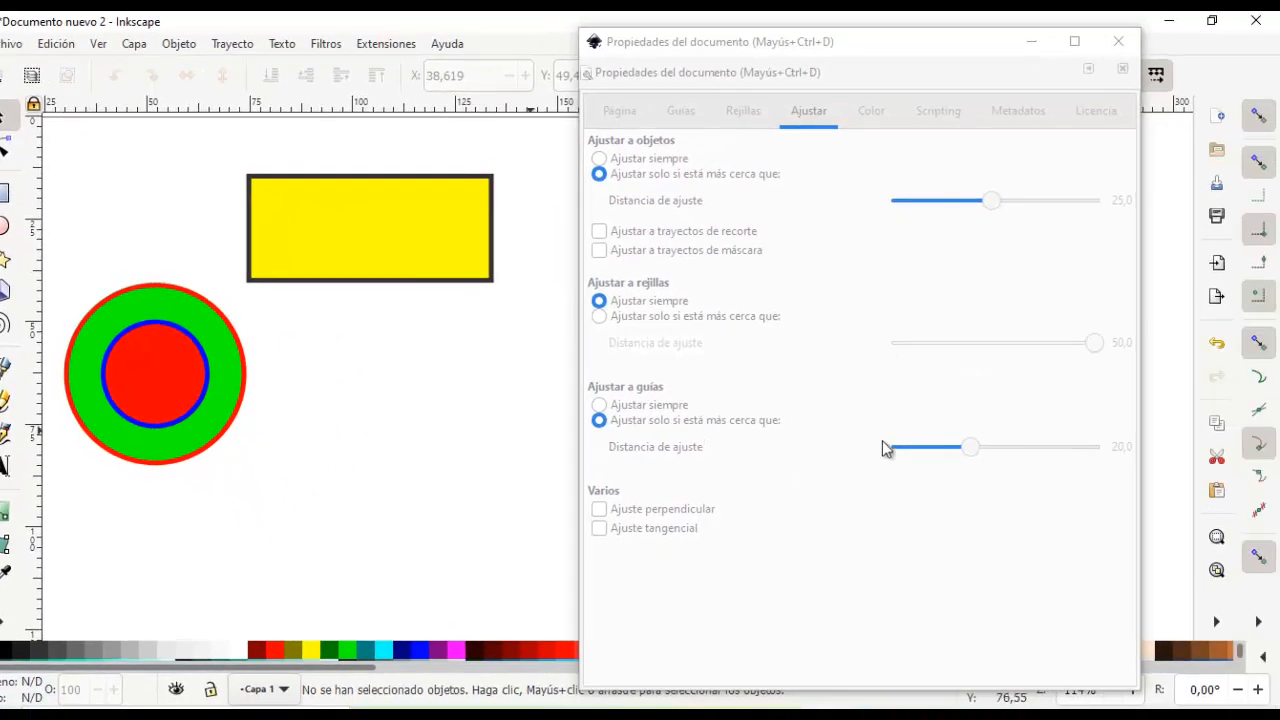
# Step: View the document's color profile and external script settings
pyautogui.click(784, 101)
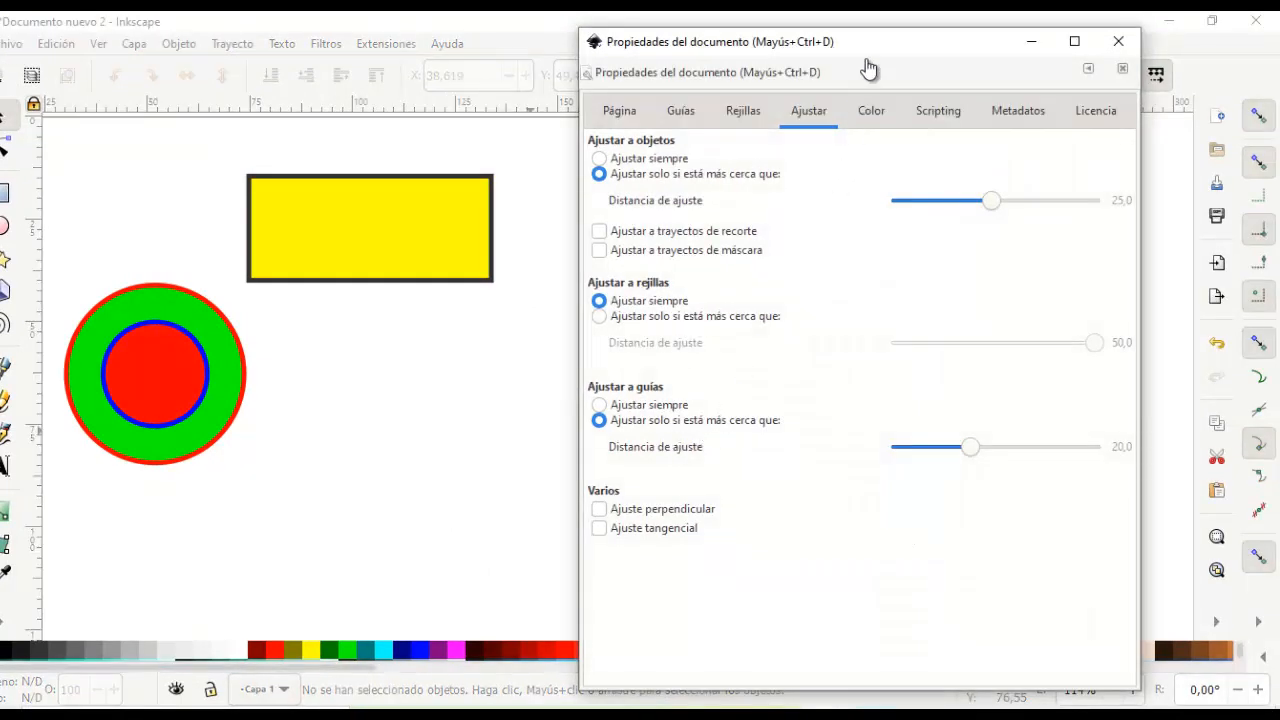
pyautogui.moveTo(900, 51); pyautogui.dragTo(643, 76)
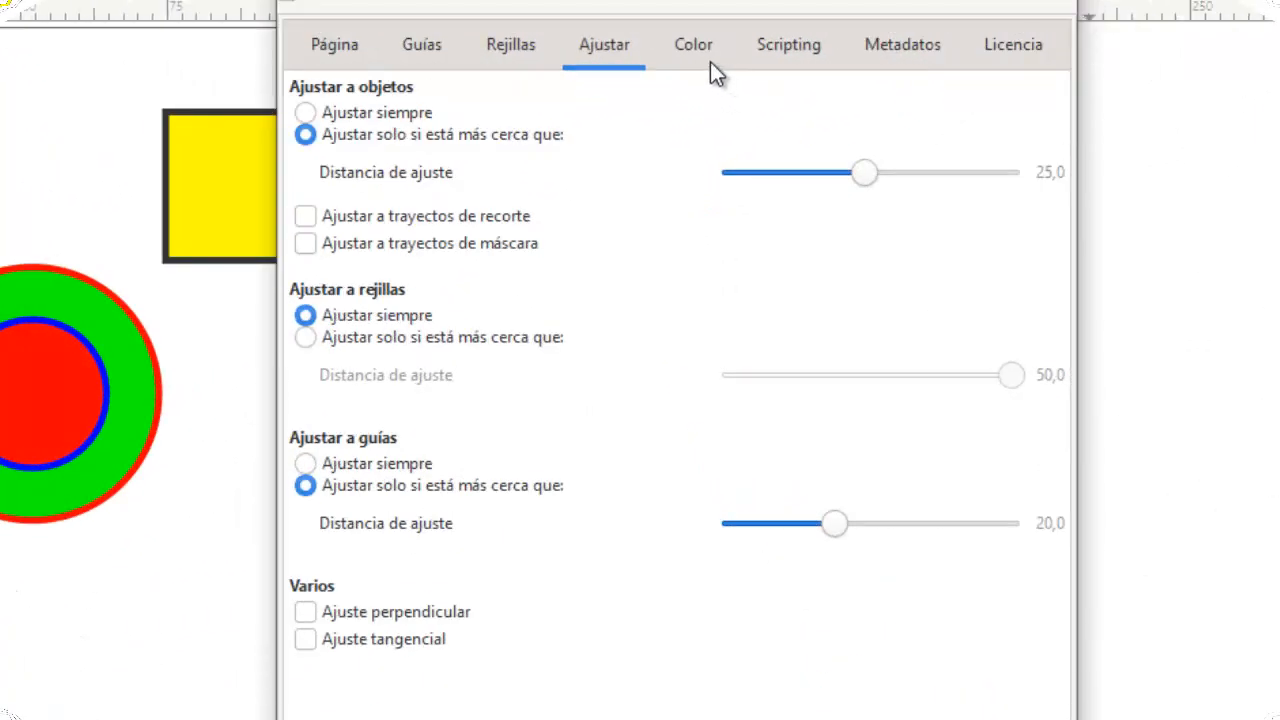
pyautogui.click(694, 48)
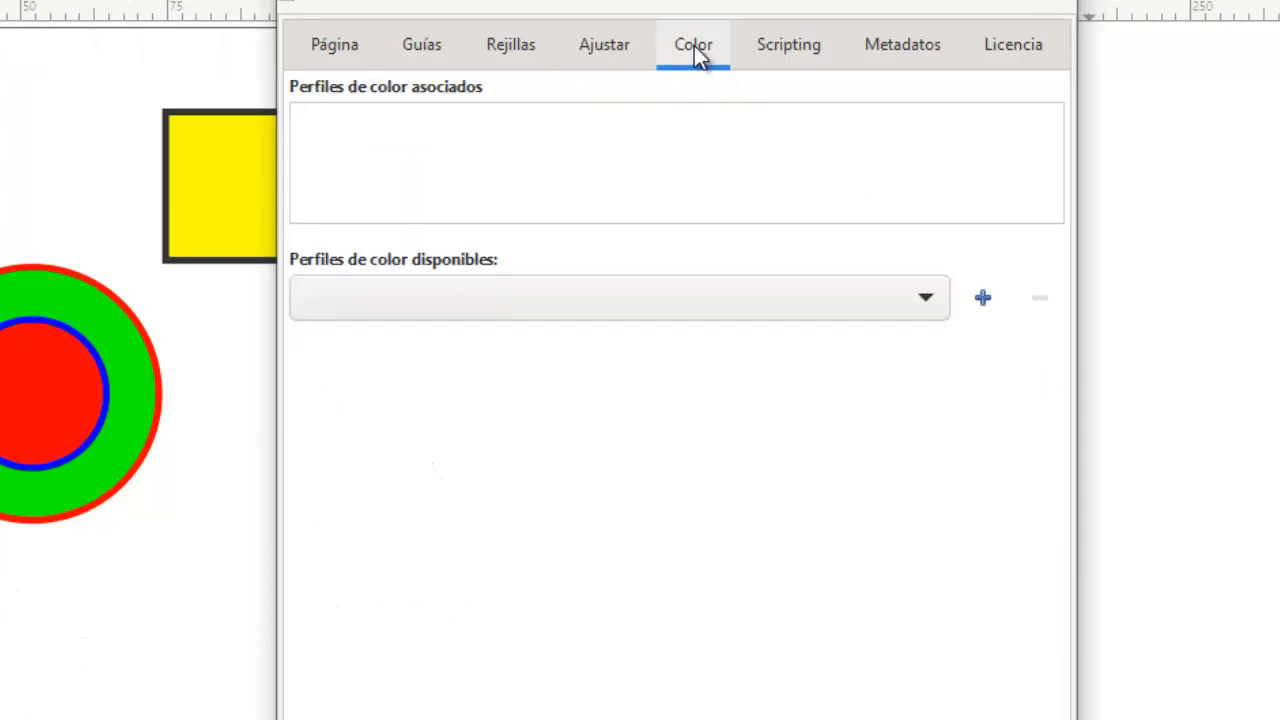
pyautogui.click(795, 46)
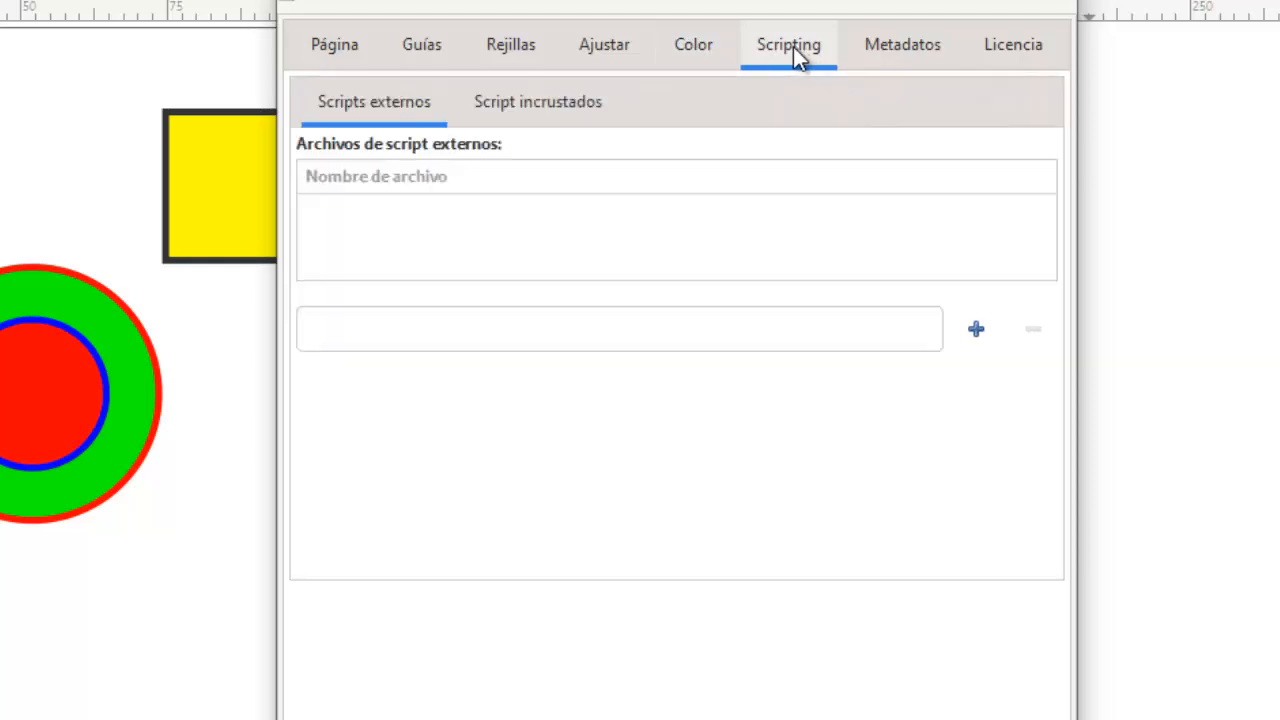
# Step: View the Dublin Core metadata fields of the document
pyautogui.click(897, 46)
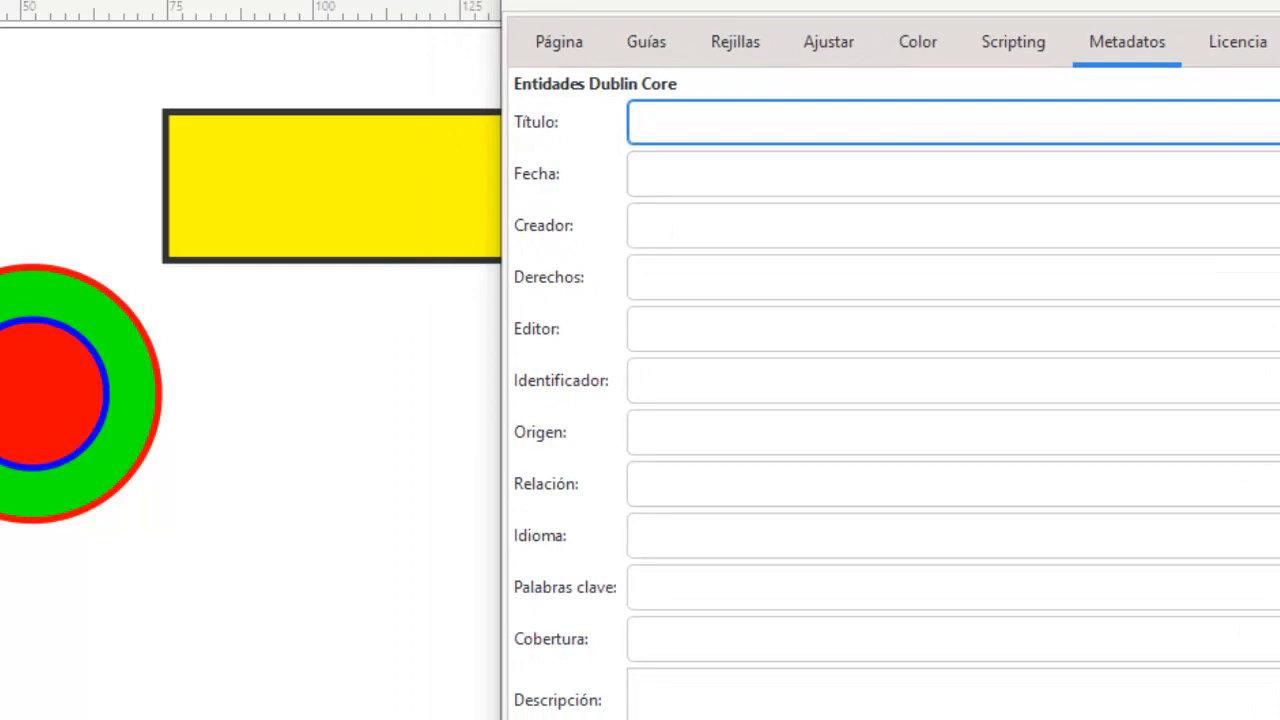
pyautogui.moveTo(890, 10); pyautogui.dragTo(915, 2)
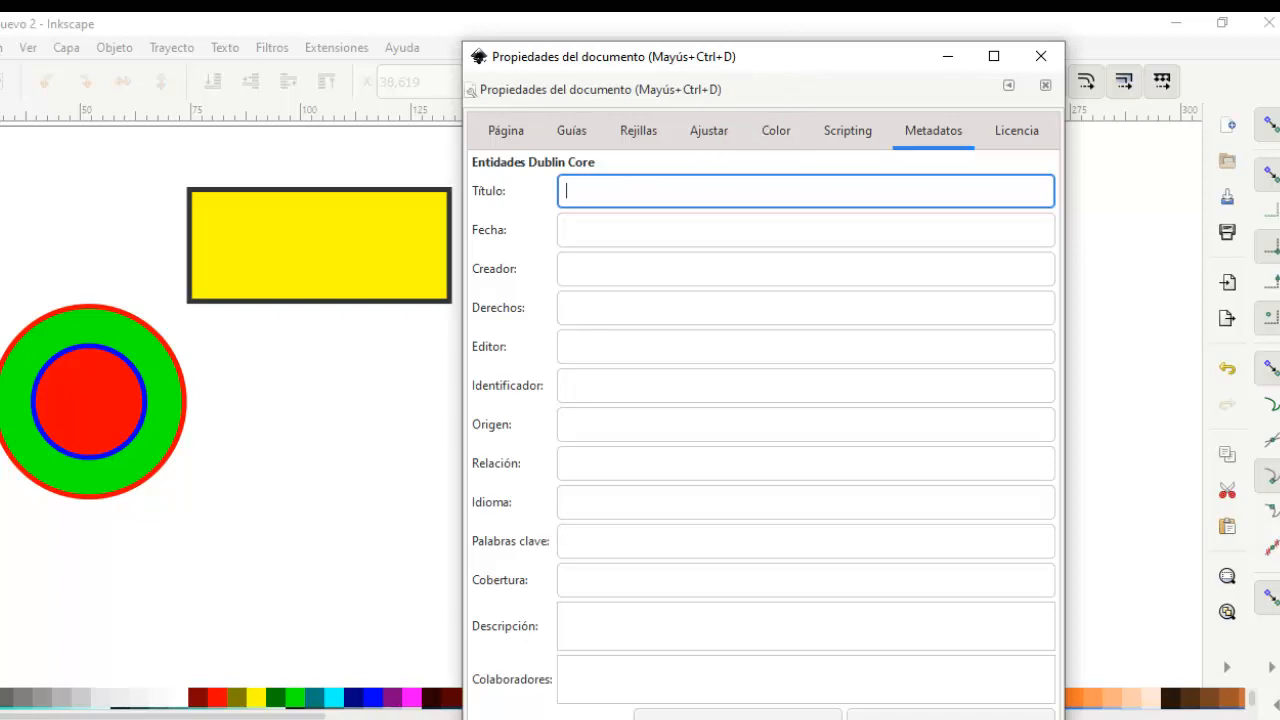
# Step: Switch to File Explorer and open the file properties of the image sonido 1 in CARPETA IMAGENES
pyautogui.click(366, 715)
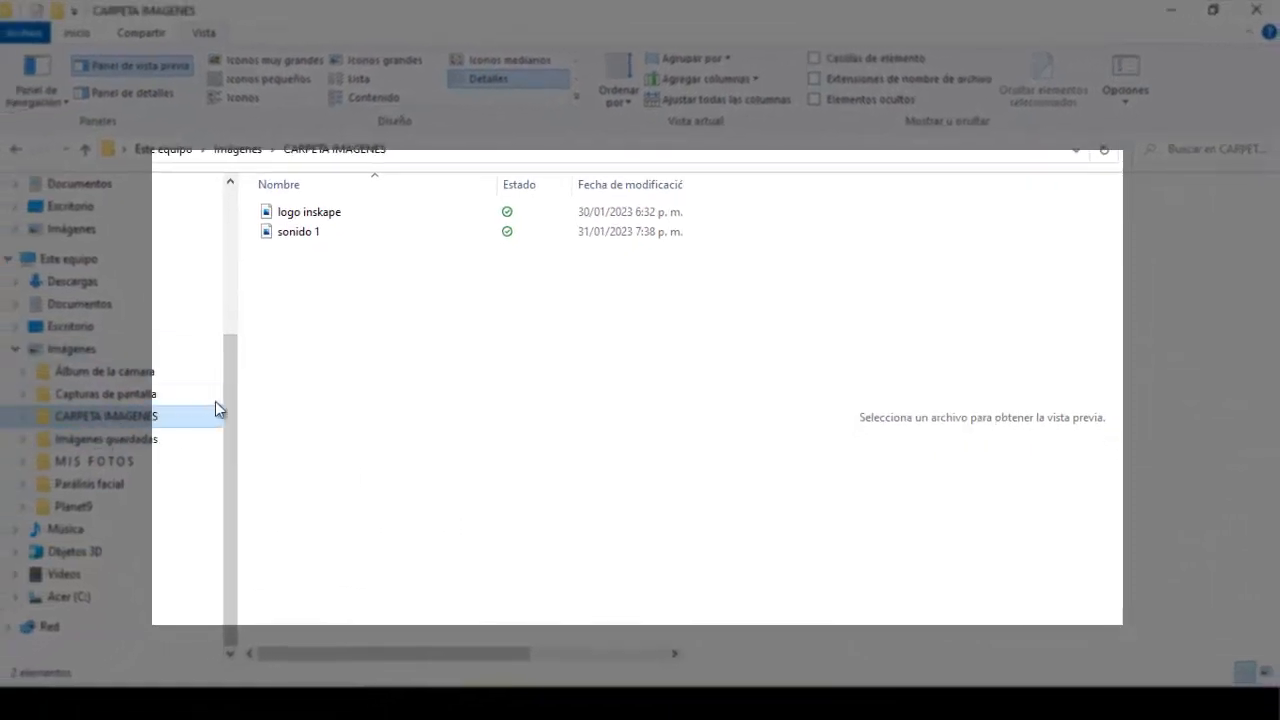
pyautogui.click(303, 233)
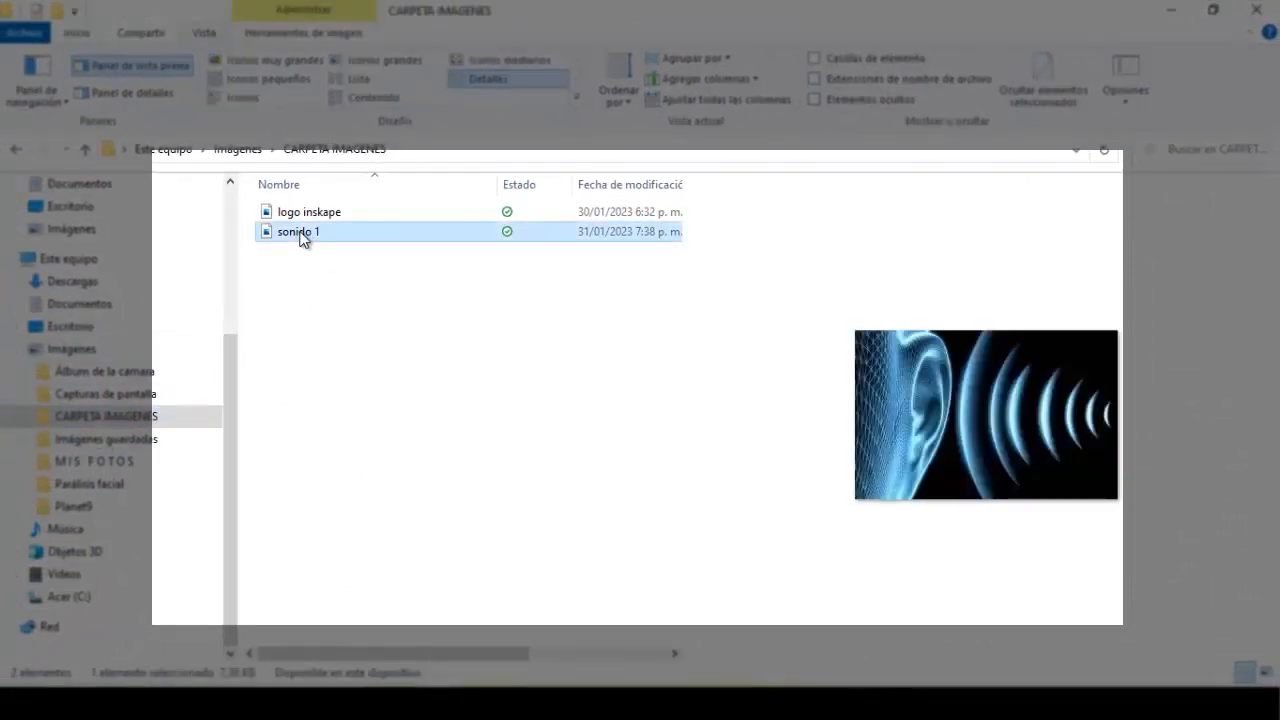
pyautogui.moveTo(311, 232)
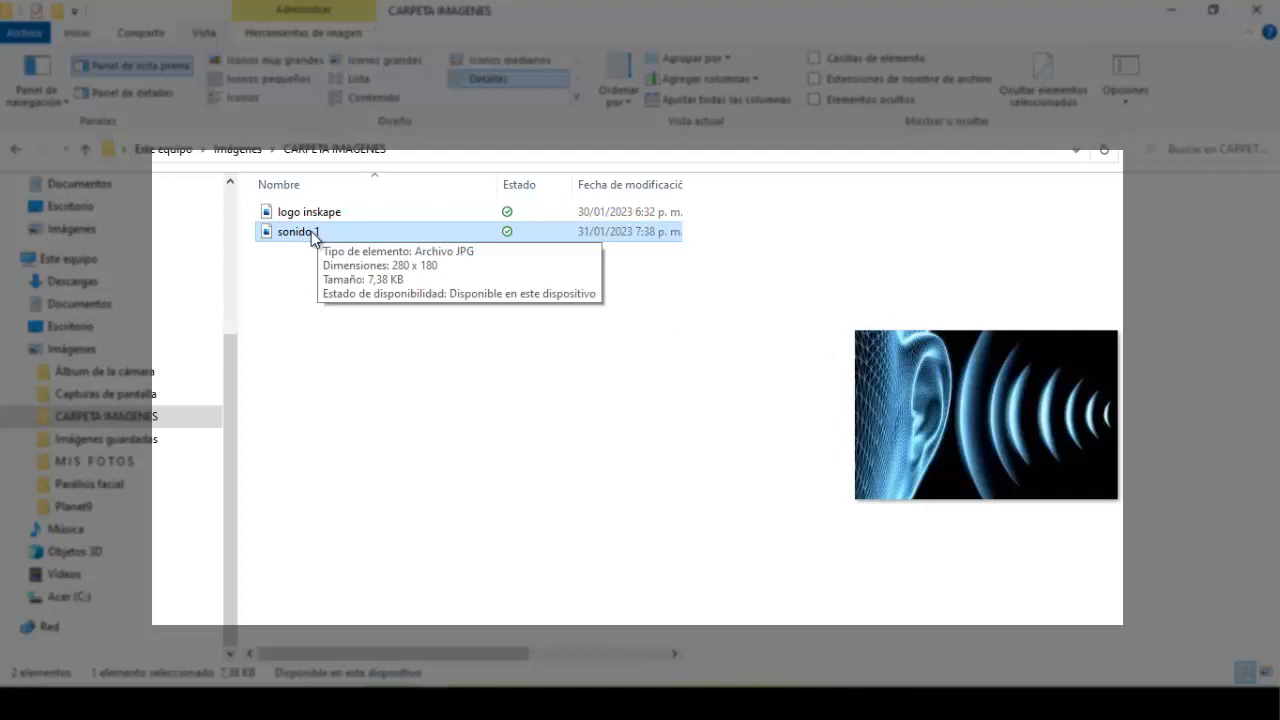
pyautogui.rightClick(311, 231)
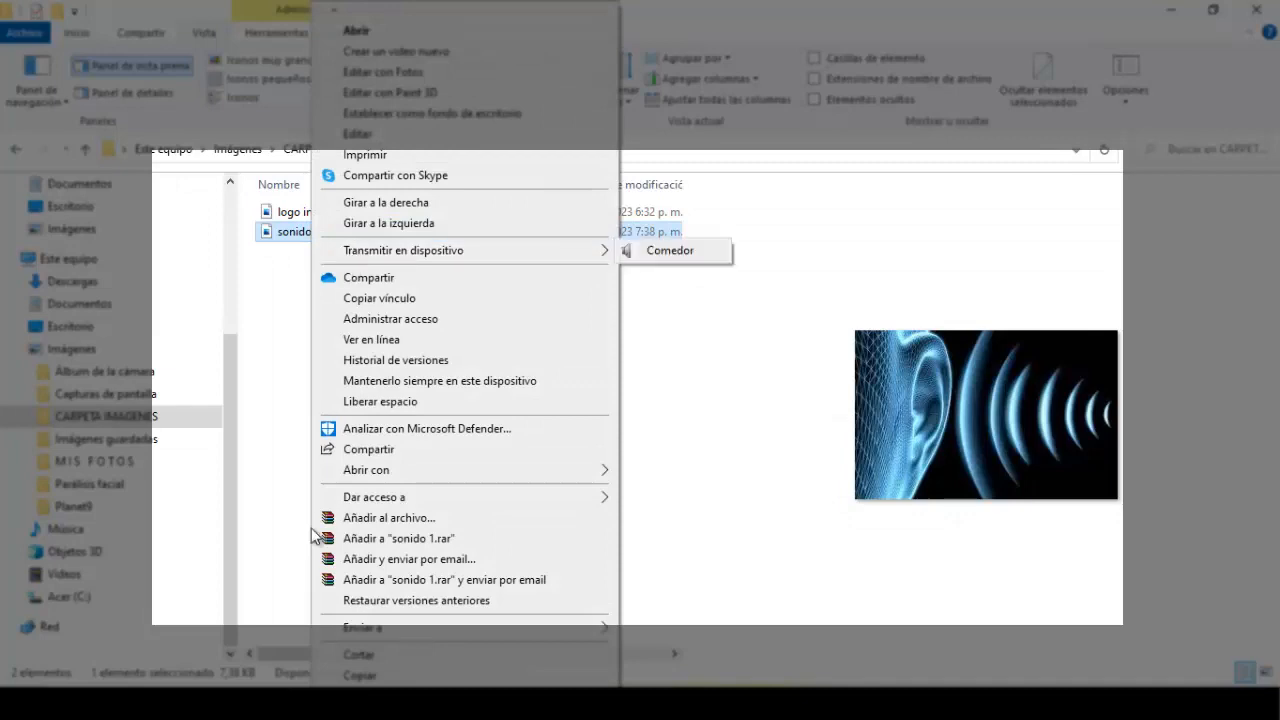
pyautogui.moveTo(341, 692)
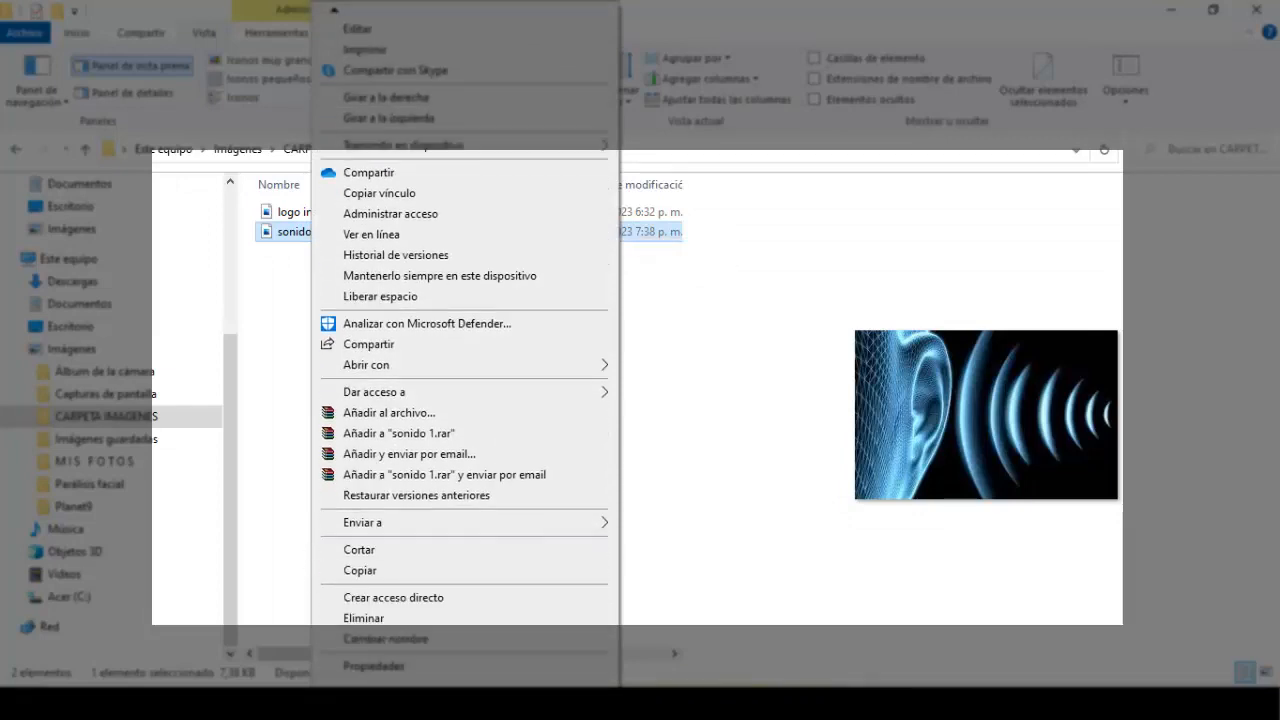
pyautogui.click(373, 665)
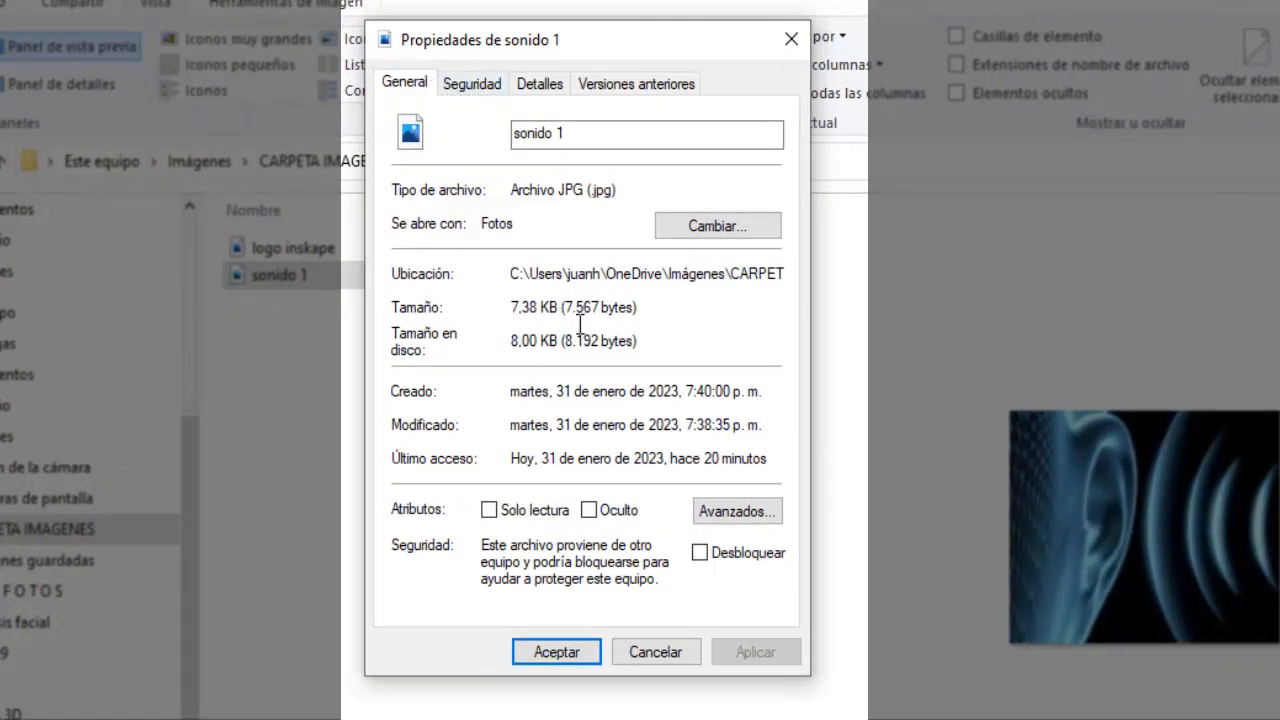
# Step: Examine the security permissions, detailed metadata and previous versions of the sonido 1 image
pyautogui.click(460, 86)
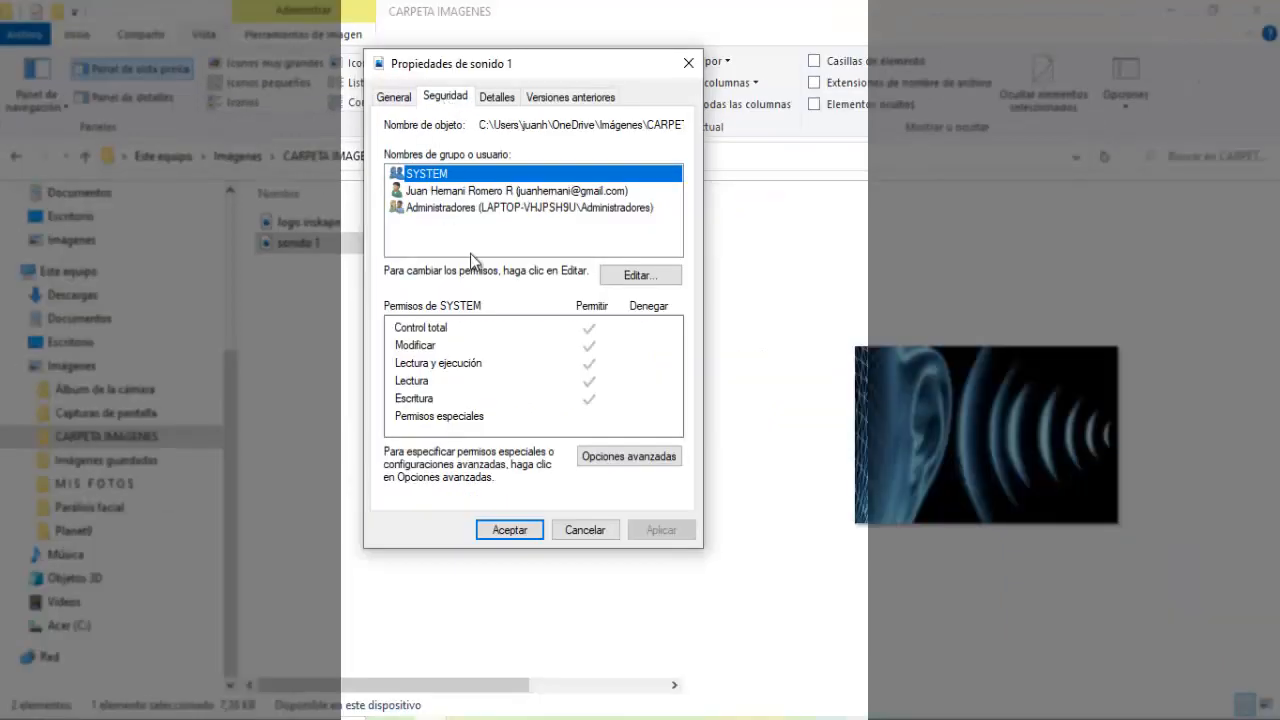
pyautogui.click(492, 100)
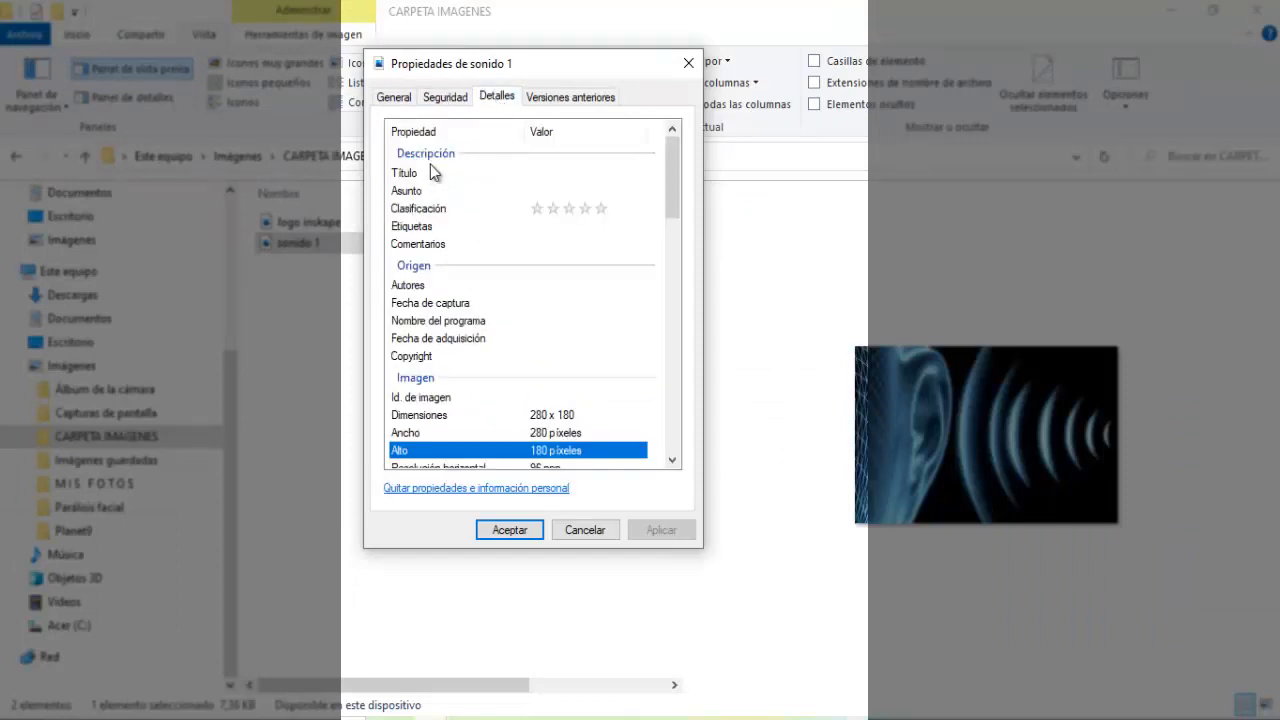
pyautogui.moveTo(672, 168)
pyautogui.mouseDown()
pyautogui.moveTo(686, 416)
pyautogui.moveTo(690, 160)
pyautogui.moveTo(675, 178)
pyautogui.mouseUp()
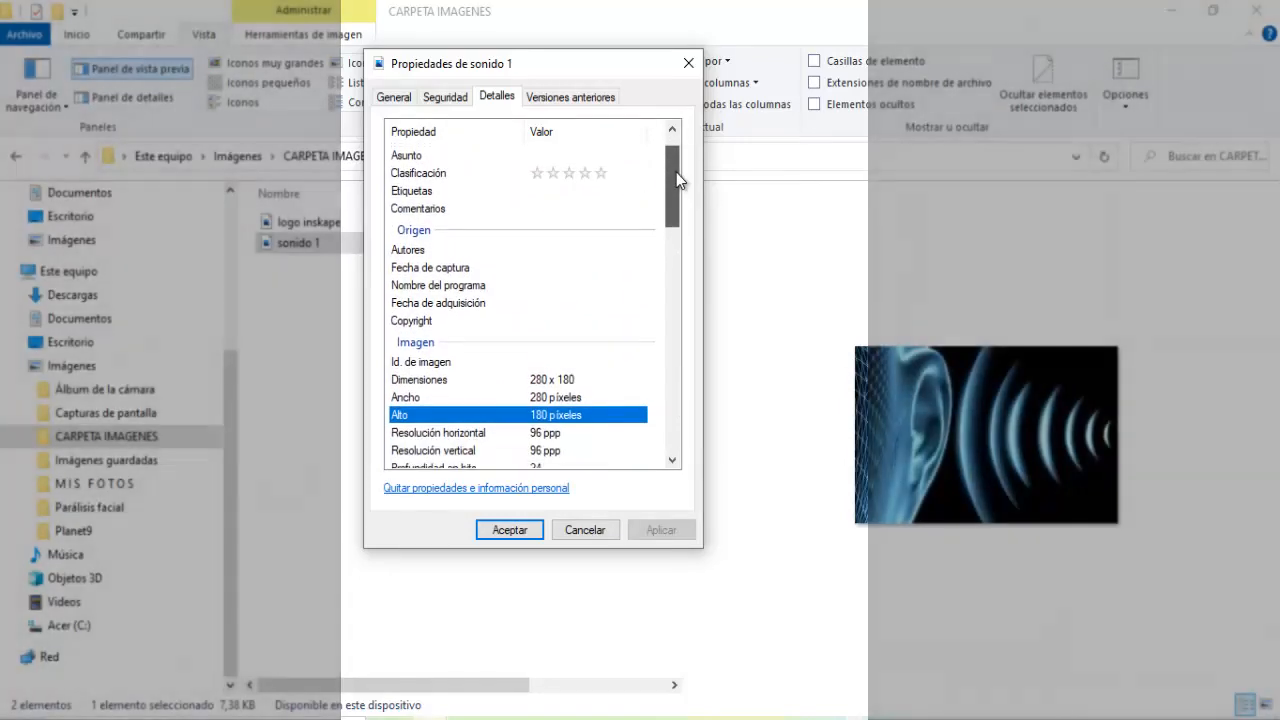
pyautogui.click(570, 96)
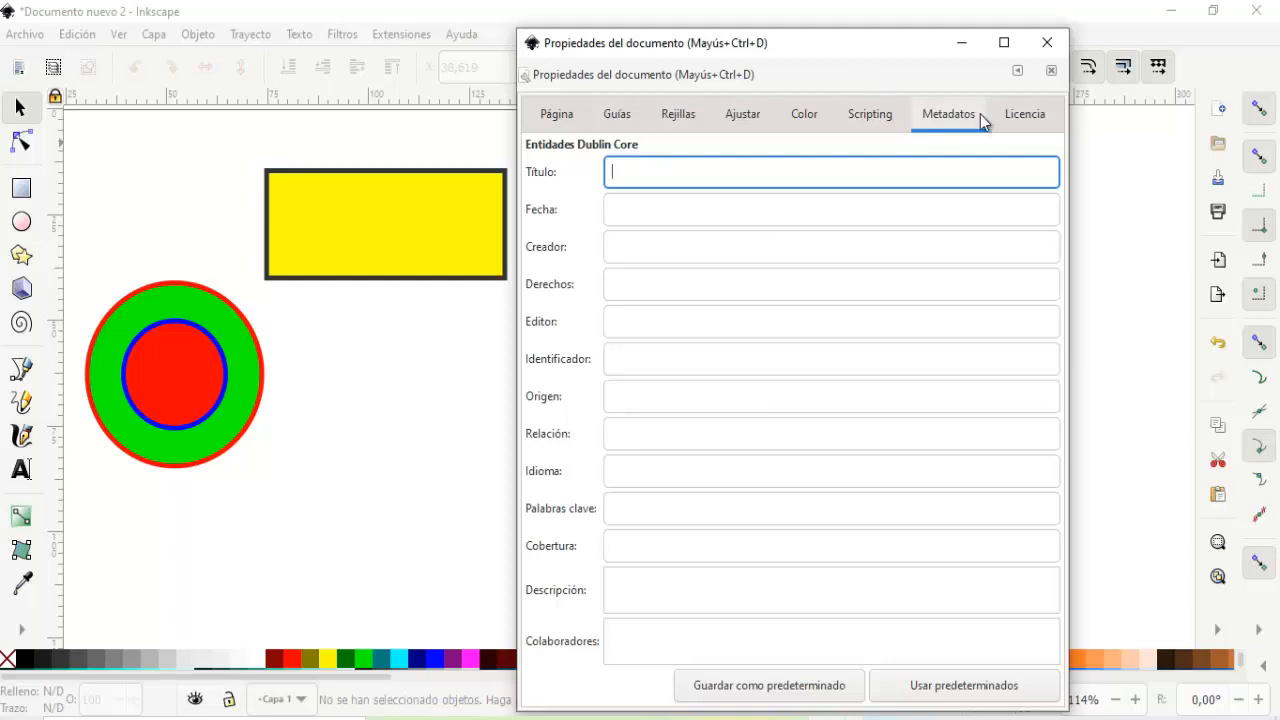
# Step: View the license options in Inkscape's document properties
pyautogui.click(1024, 118)
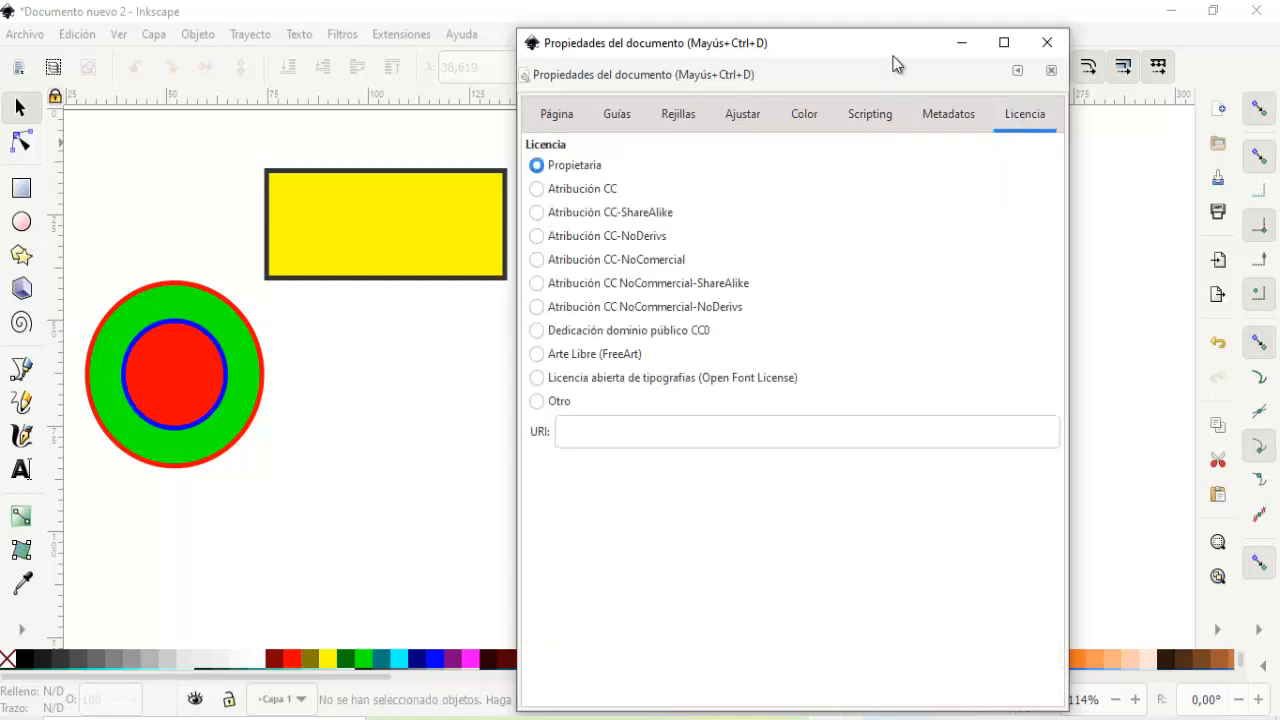
pyautogui.moveTo(866, 43)
pyautogui.mouseDown()
pyautogui.moveTo(821, 44)
pyautogui.moveTo(846, 40)
pyautogui.mouseUp()
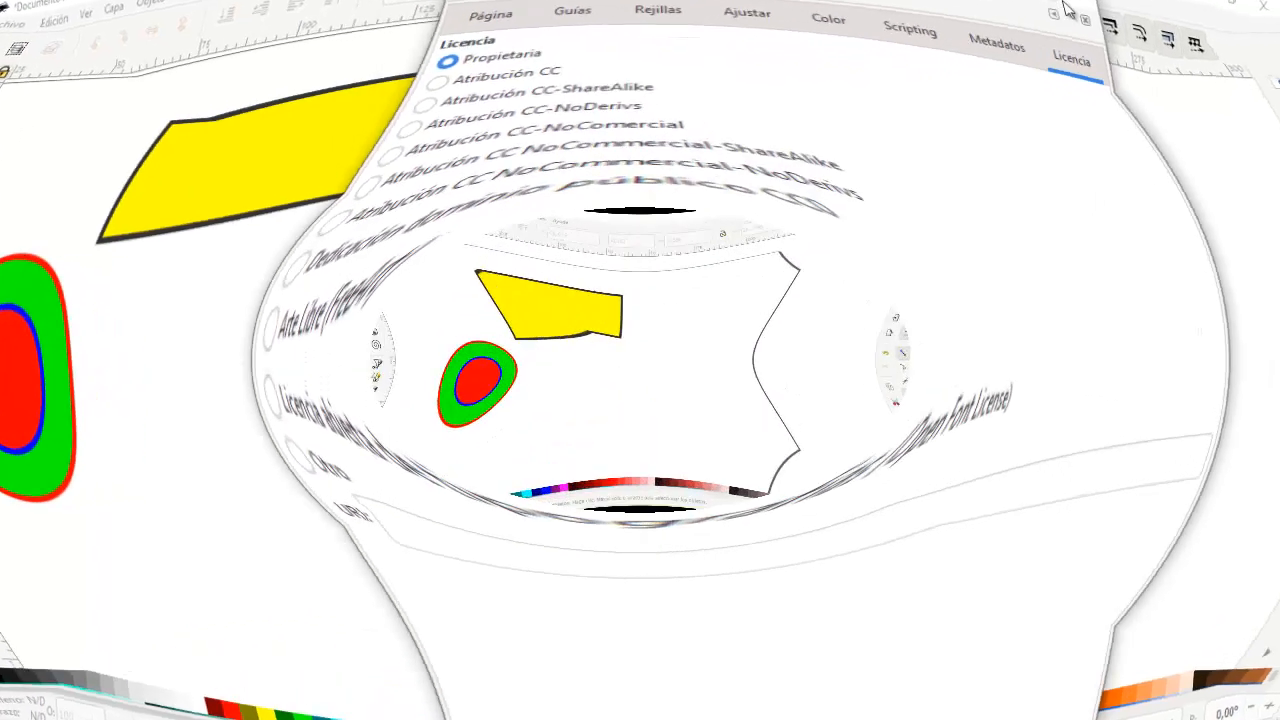